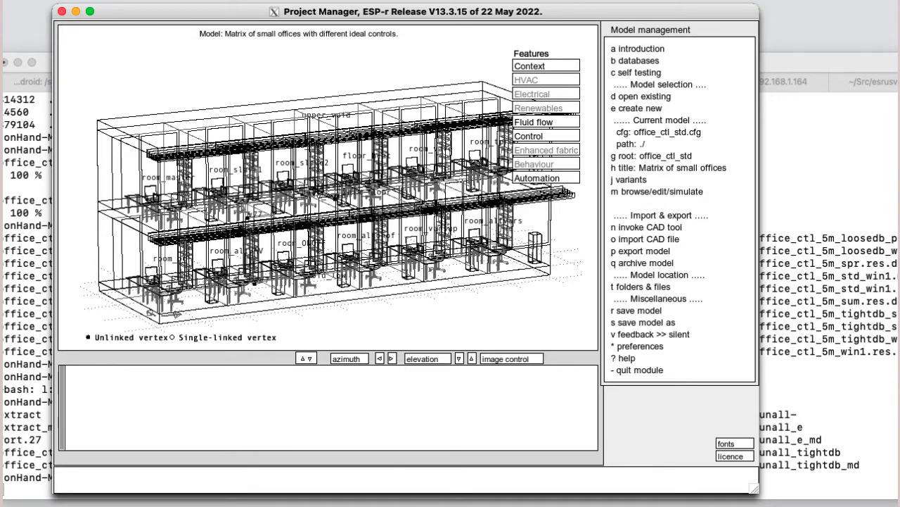
Step: Open zone geometry and attribution and step through room_bc, room_varsup and room_altvars
{"action": "left_click", "coordinate": [653, 192]}
{"action": "left_click", "coordinate": [640, 93]}
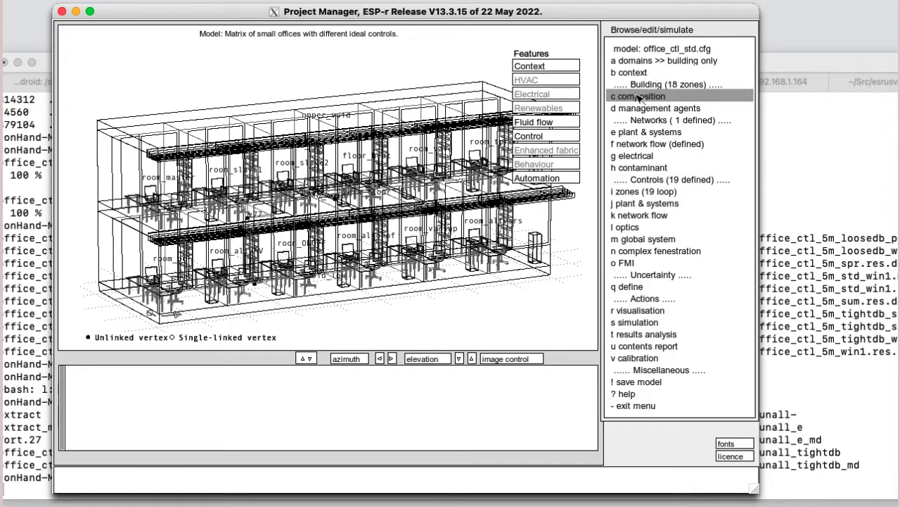
{"action": "left_click", "coordinate": [655, 60]}
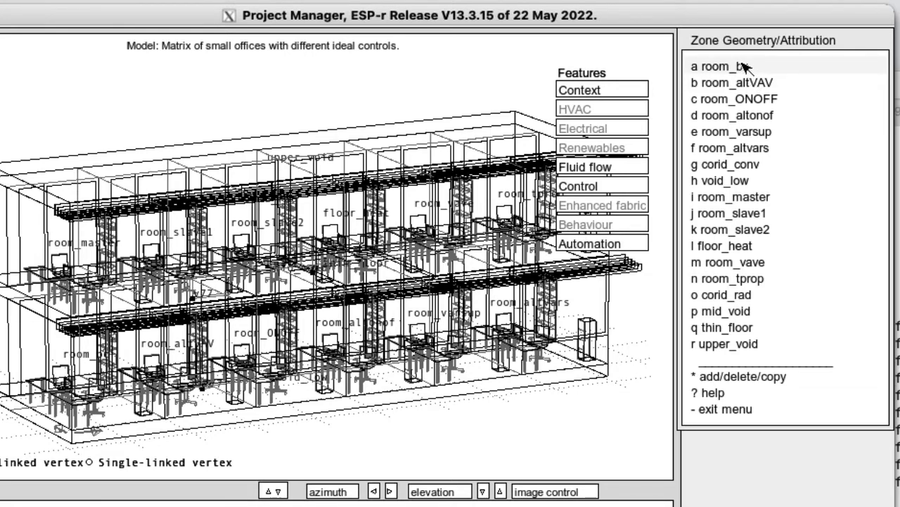
{"action": "left_click", "coordinate": [745, 66]}
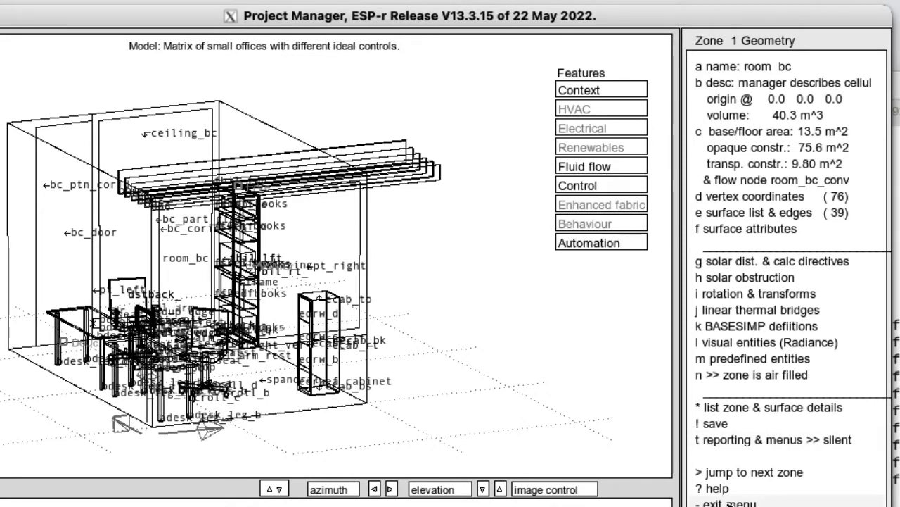
{"action": "left_click", "coordinate": [730, 503]}
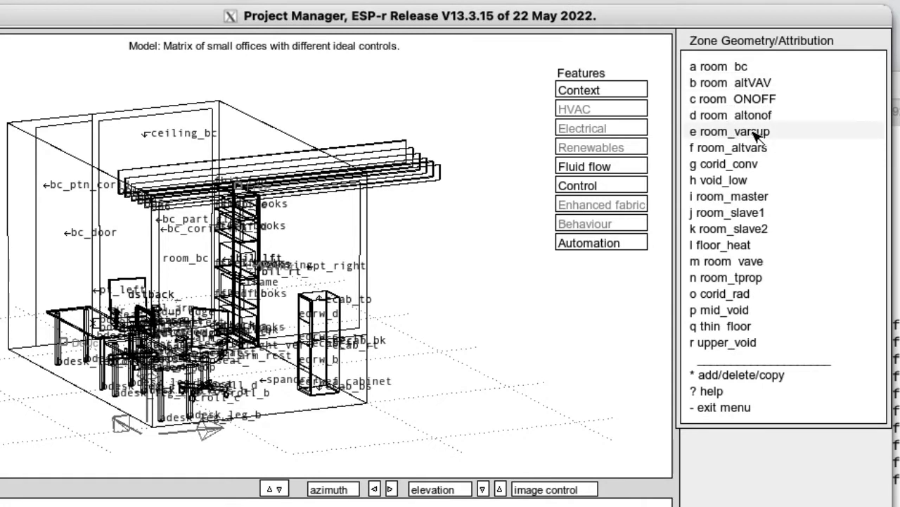
{"action": "left_click", "coordinate": [757, 133]}
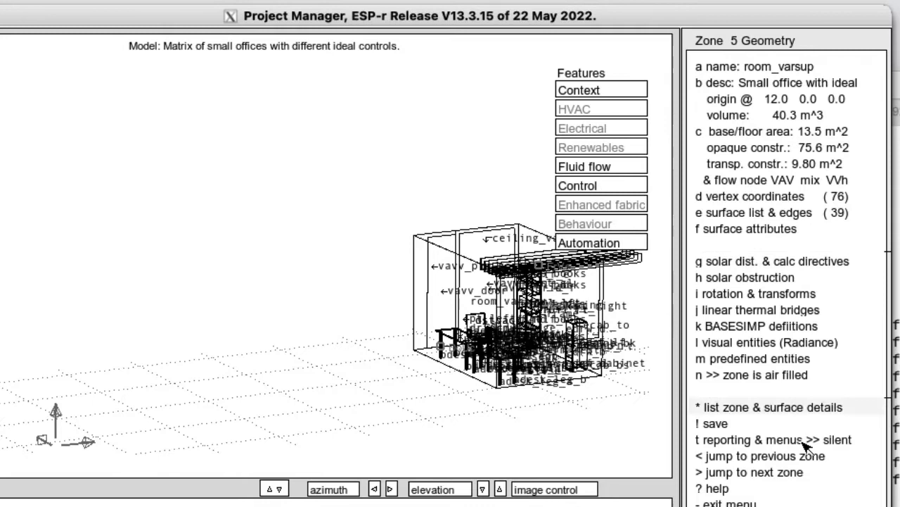
{"action": "left_click", "coordinate": [726, 473]}
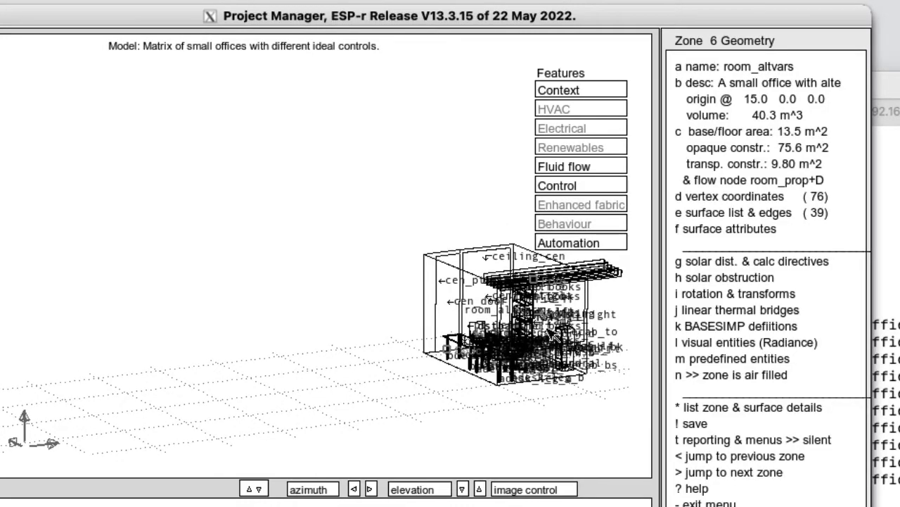
Step: Hide the site origin and site grid in the wireframe image, then close the zone geometry
{"action": "left_click", "coordinate": [511, 489]}
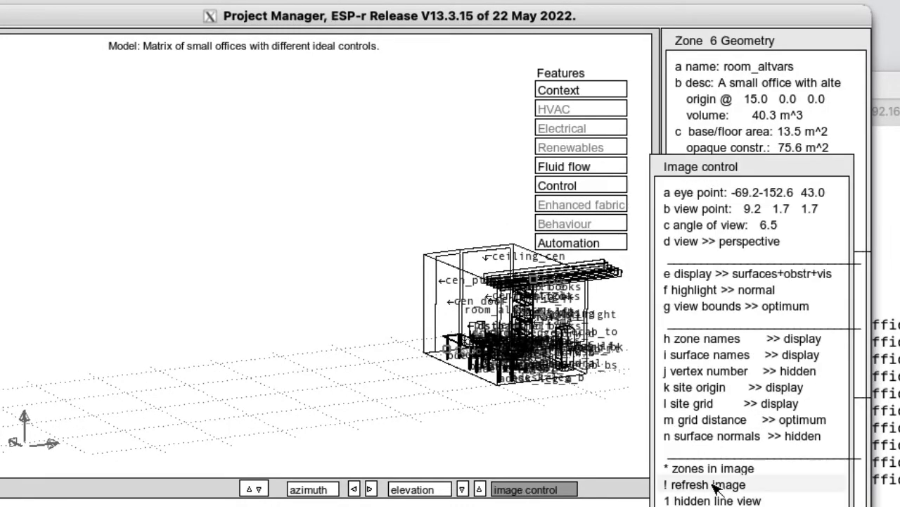
{"action": "left_click", "coordinate": [700, 387]}
{"action": "left_click", "coordinate": [705, 401]}
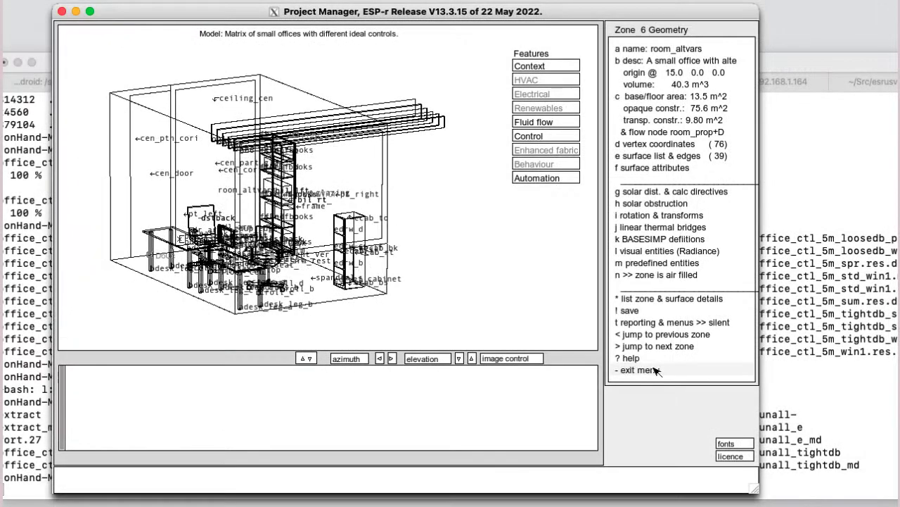
{"action": "left_click", "coordinate": [637, 370]}
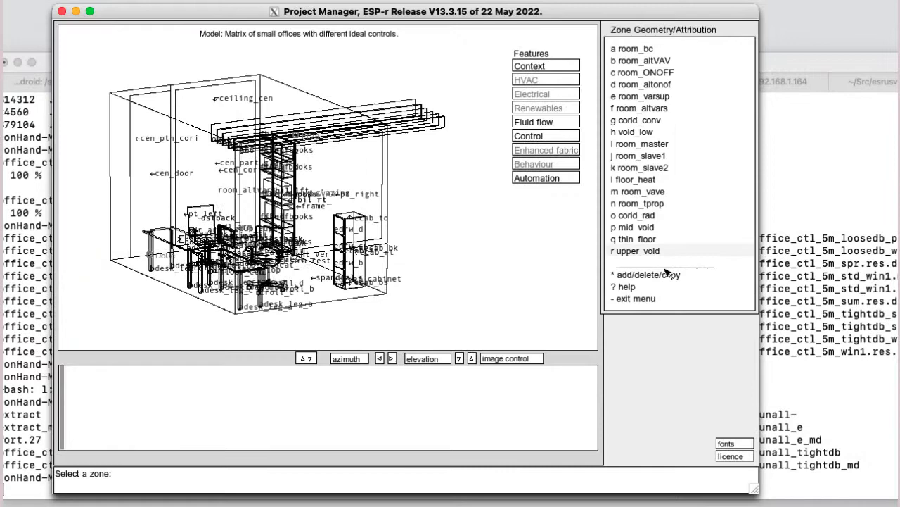
Step: Open the zone controls, accept the control file and page to the second list of loops
{"action": "left_click", "coordinate": [637, 298]}
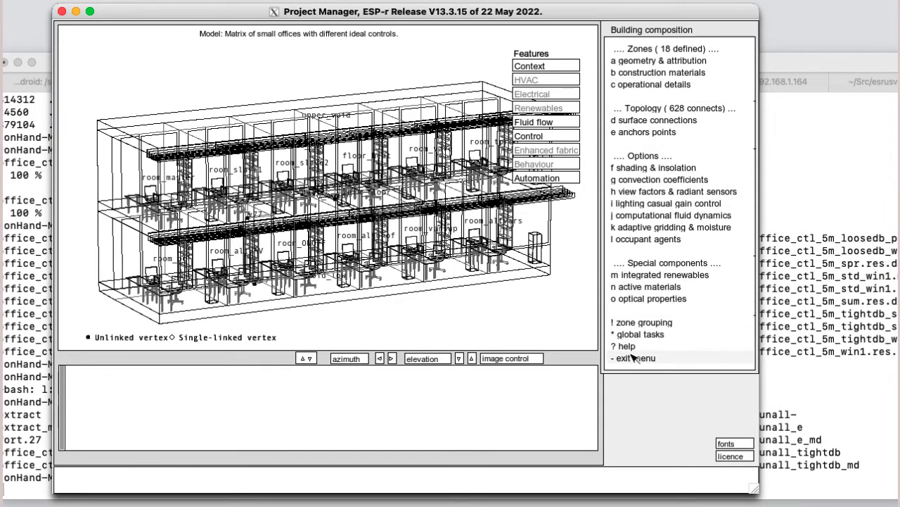
{"action": "left_click", "coordinate": [632, 357]}
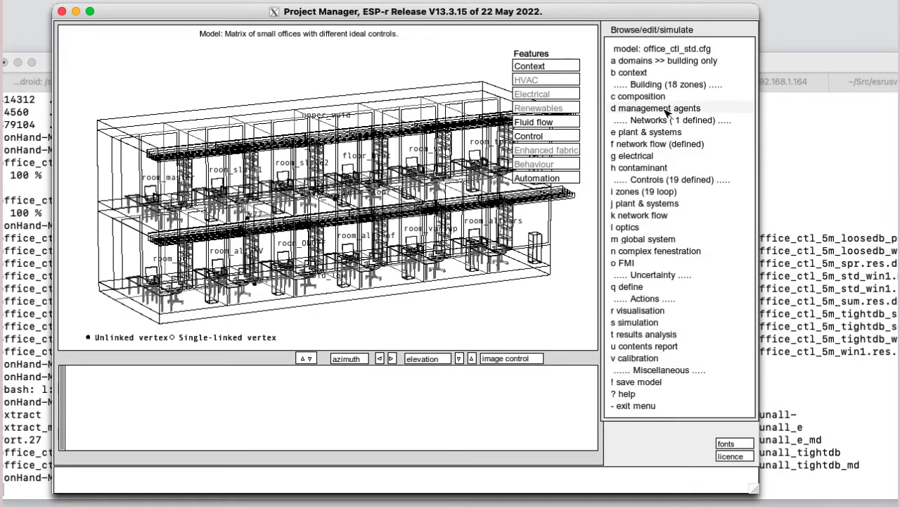
{"action": "left_click", "coordinate": [648, 191]}
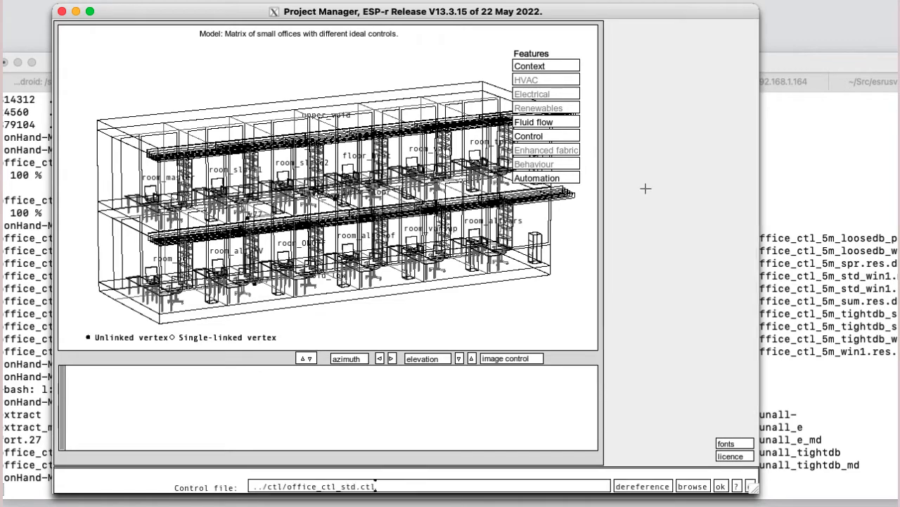
{"action": "key", "text": "Return"}
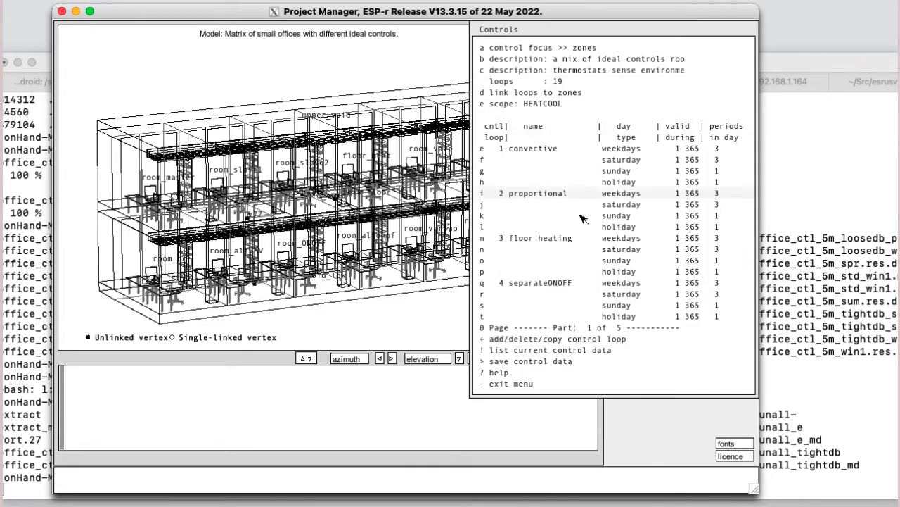
{"action": "left_click", "coordinate": [572, 329]}
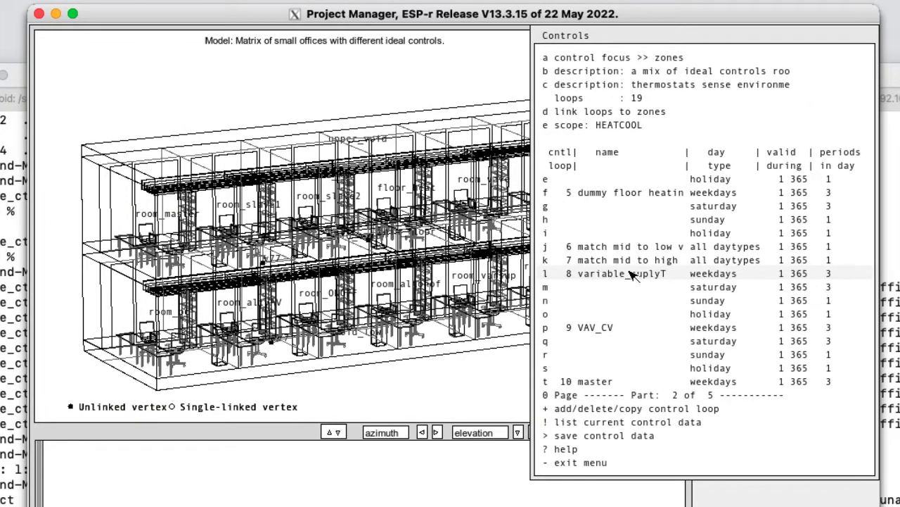
Step: Review the first period's details in loop 8, variable_suplyT, then leave its period list
{"action": "left_click", "coordinate": [631, 274]}
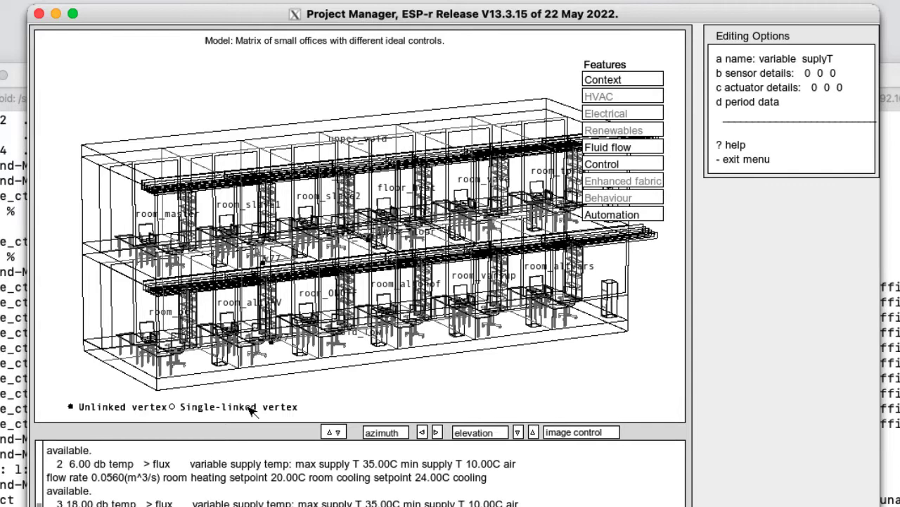
{"action": "left_click", "coordinate": [754, 101]}
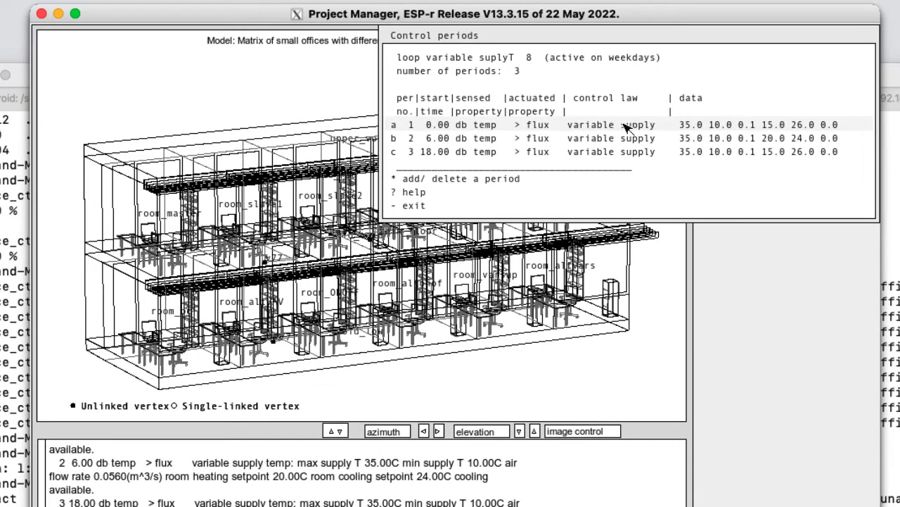
{"action": "left_click", "coordinate": [624, 126]}
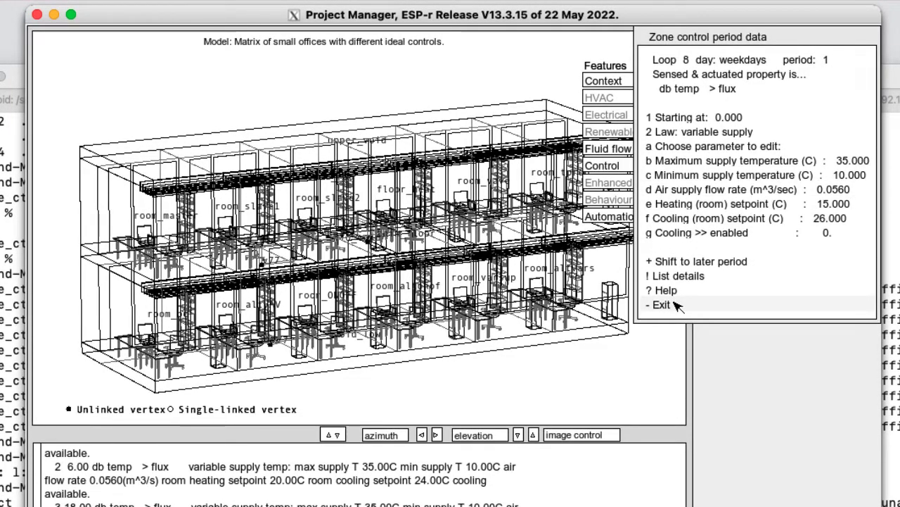
{"action": "left_click", "coordinate": [675, 305]}
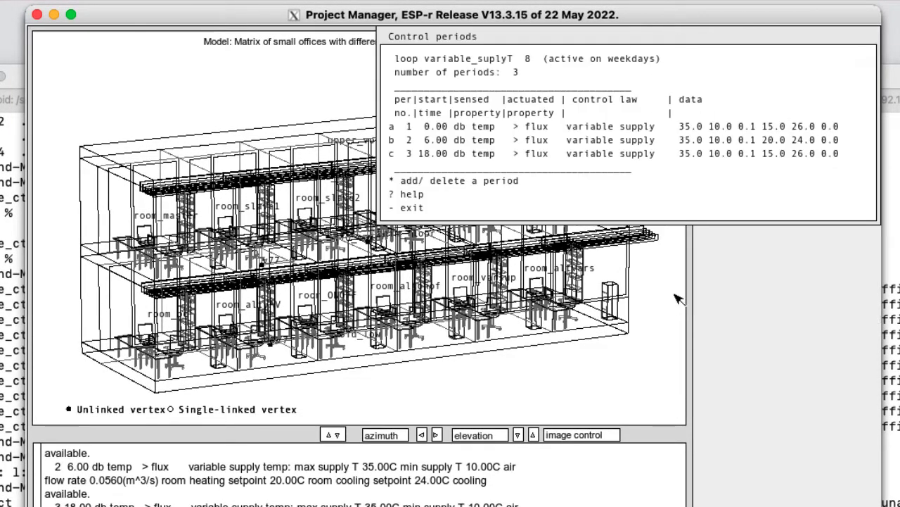
{"action": "left_click", "coordinate": [654, 211]}
Step: Page to control loop 14, alt_var_suplyT, and review its first period's details
{"action": "left_click", "coordinate": [749, 160]}
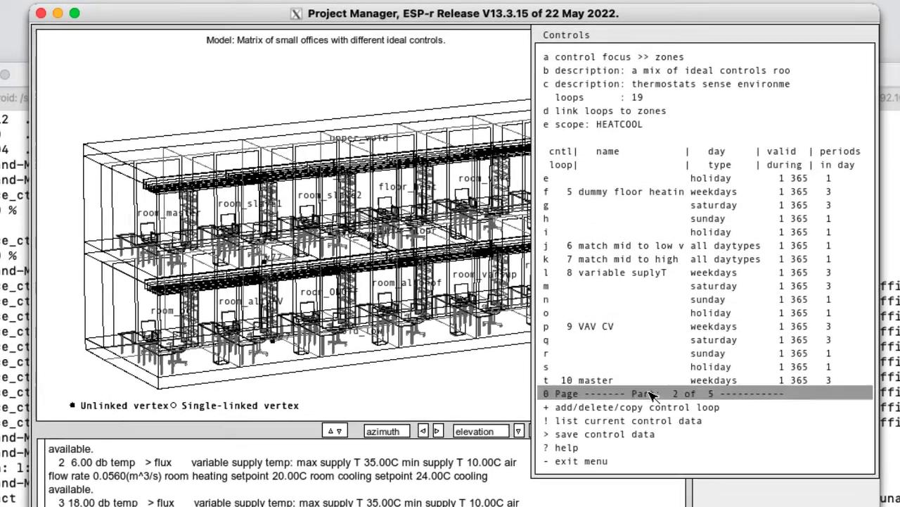
{"action": "left_click", "coordinate": [582, 461]}
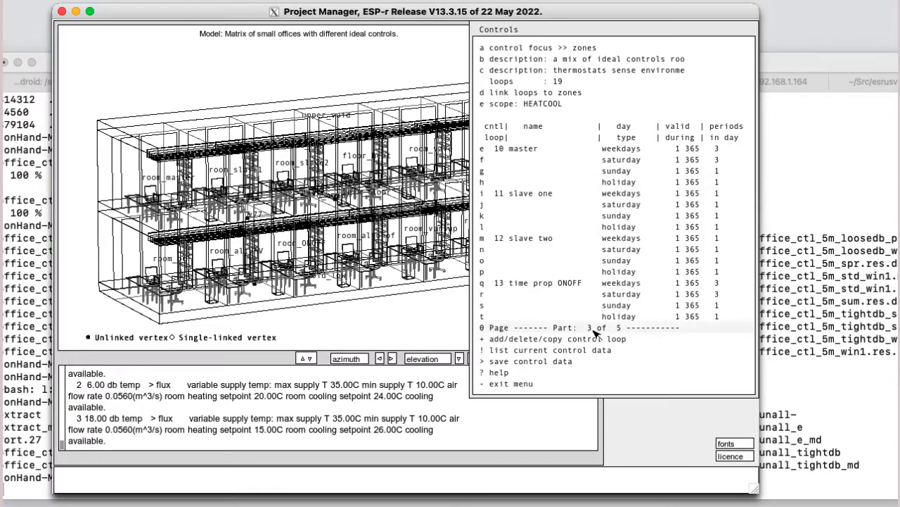
{"action": "left_click", "coordinate": [655, 370]}
{"action": "left_click", "coordinate": [650, 484]}
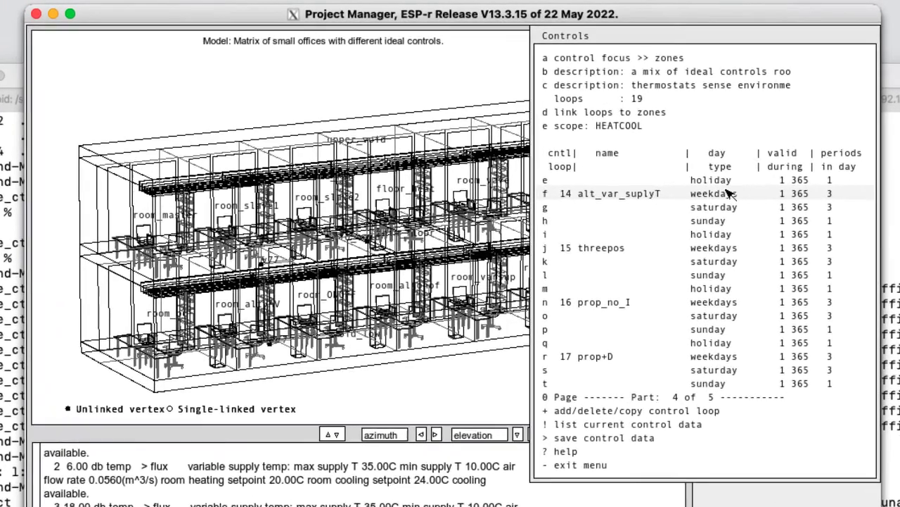
{"action": "left_click", "coordinate": [676, 172]}
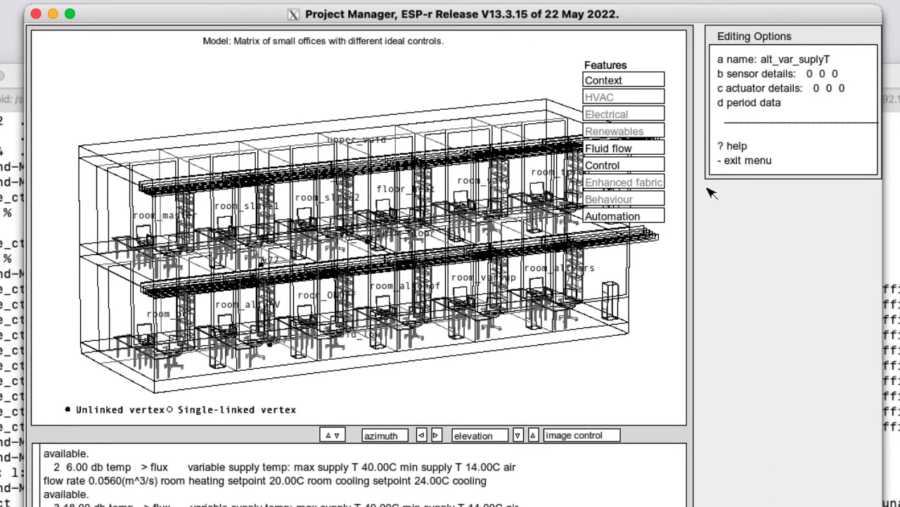
{"action": "left_click", "coordinate": [761, 102]}
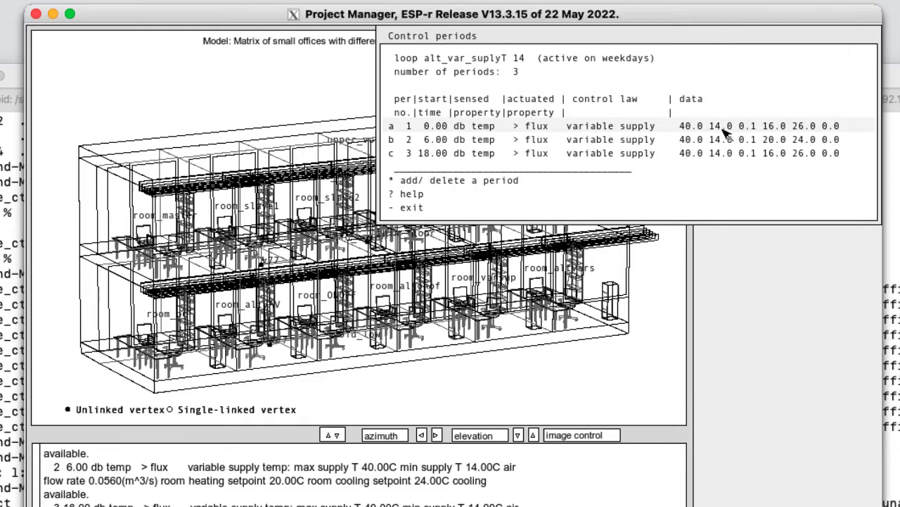
{"action": "left_click", "coordinate": [734, 125]}
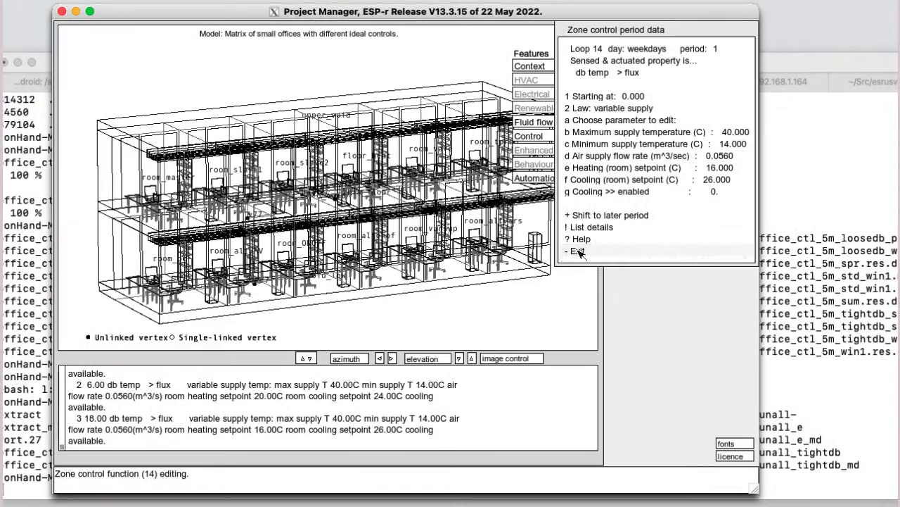
{"action": "left_click", "coordinate": [577, 251]}
Step: Back out of the periods list and controls editor to the unlinked-controls exit warning
{"action": "left_click", "coordinate": [539, 176]}
{"action": "left_click", "coordinate": [631, 140]}
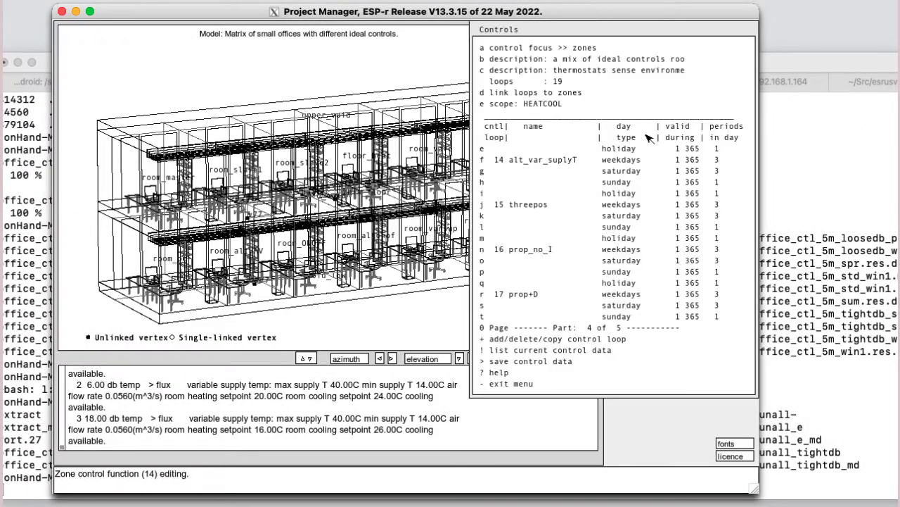
{"action": "left_click", "coordinate": [545, 384]}
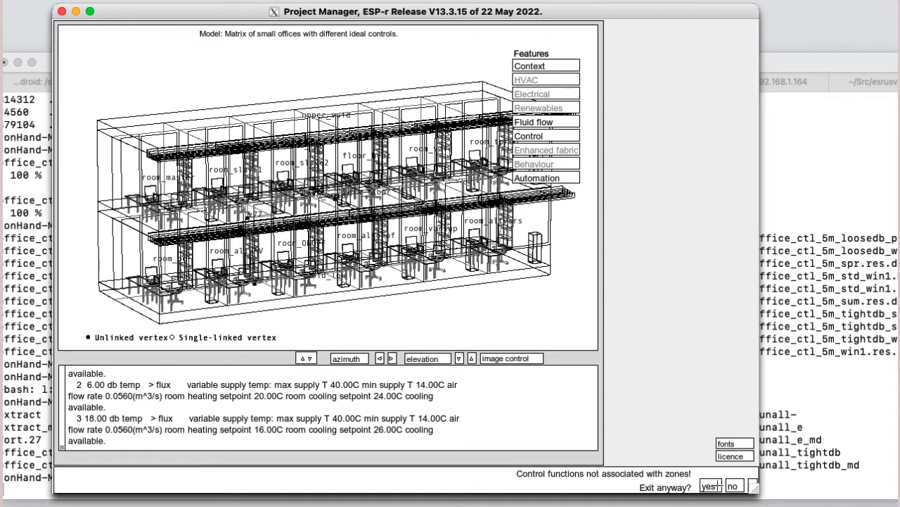
Step: Confirm the exit, pick the win5m preset (11–17 Jan, 12 steps/hour) and start an interactive integrated simulation
{"action": "left_click", "coordinate": [711, 486]}
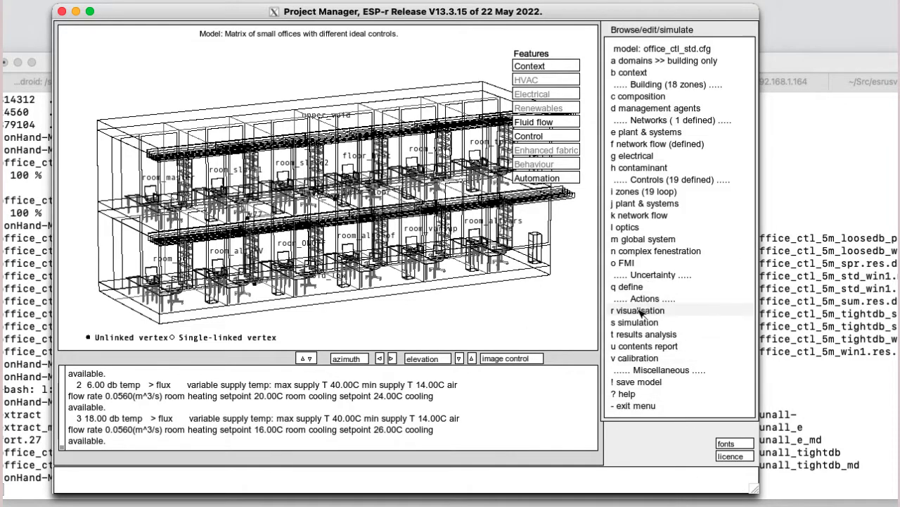
{"action": "left_click", "coordinate": [639, 321]}
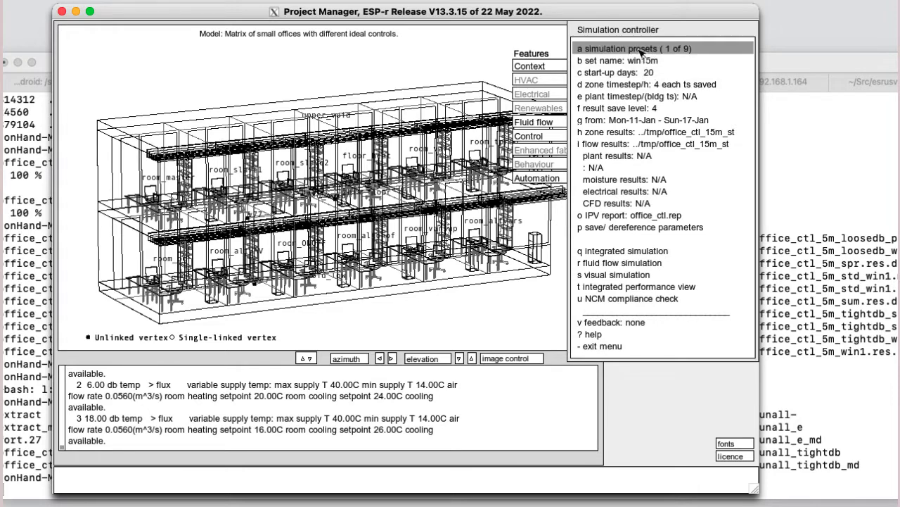
{"action": "left_click", "coordinate": [605, 49]}
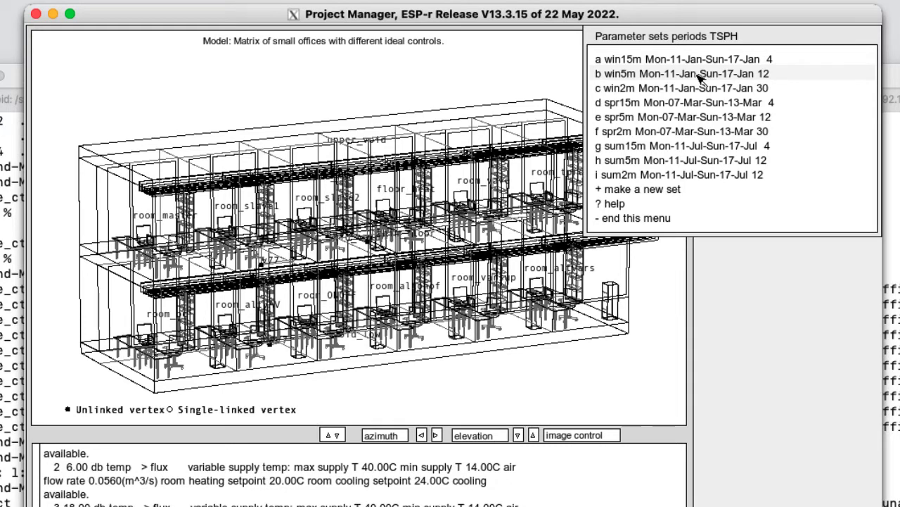
{"action": "left_click", "coordinate": [700, 74]}
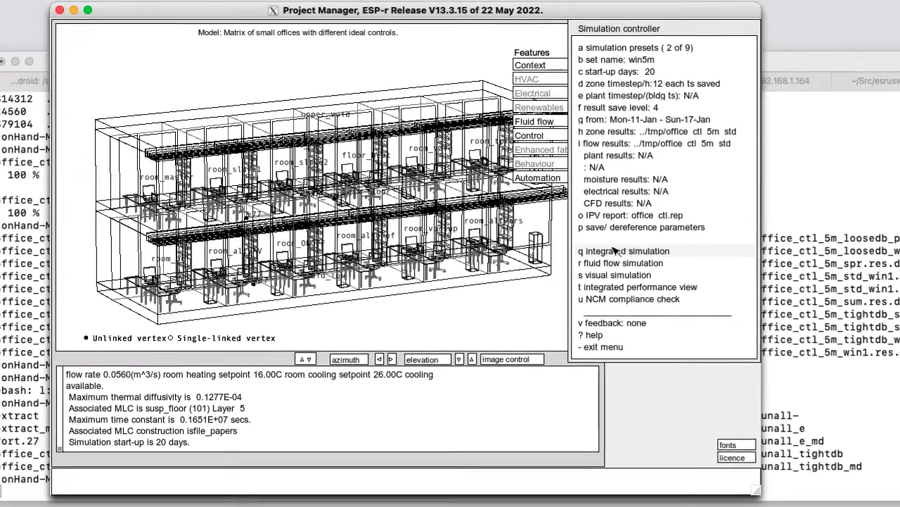
{"action": "left_click", "coordinate": [614, 251]}
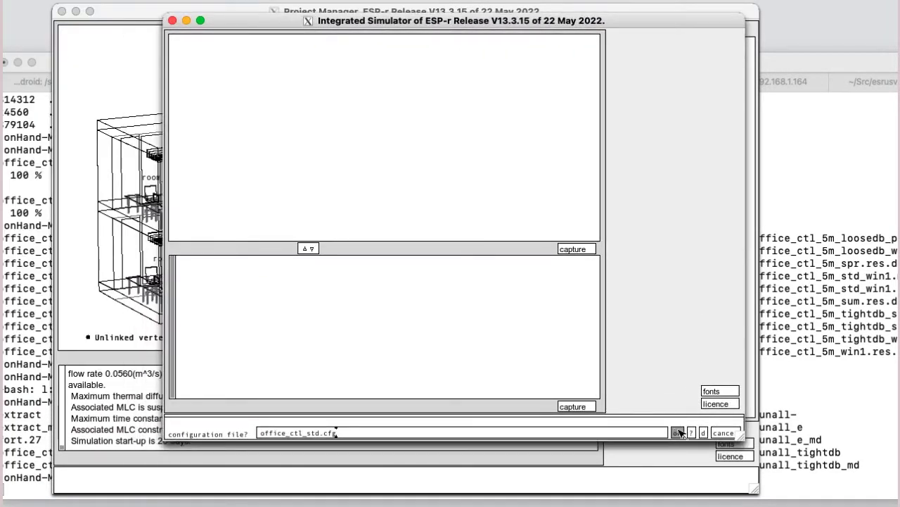
Step: Accept office_ctl_std.cfg and the default building and flow results file names
{"action": "left_click", "coordinate": [681, 434]}
{"action": "left_click_drag", "start_coordinate": [308, 249], "coordinate": [313, 309]}
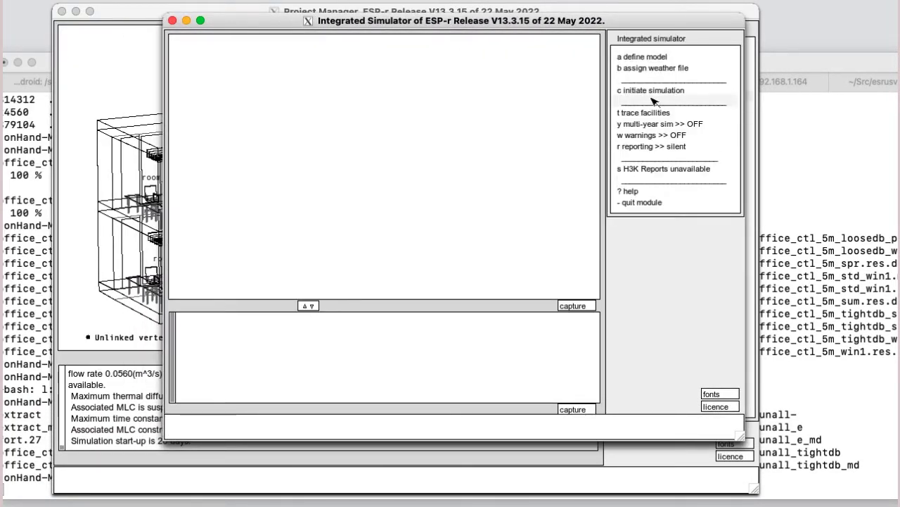
{"action": "left_click", "coordinate": [651, 91]}
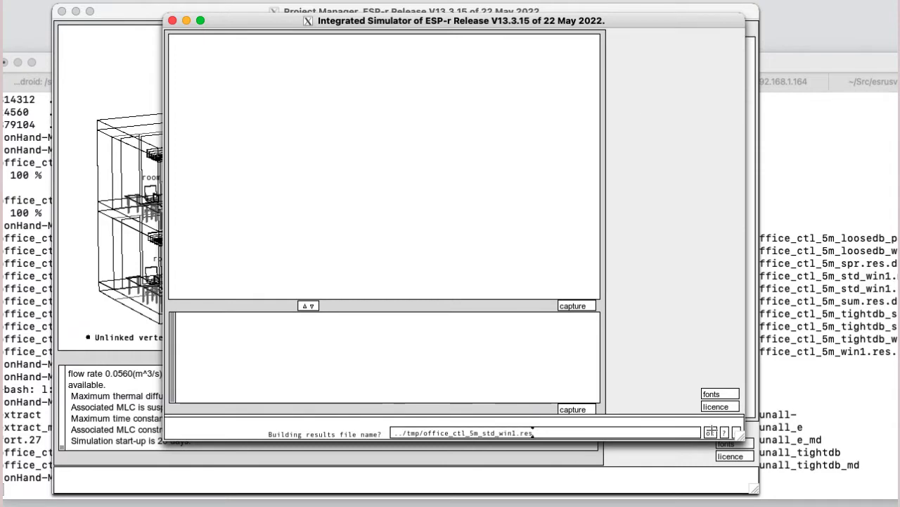
{"action": "left_click", "coordinate": [711, 430]}
{"action": "left_click", "coordinate": [709, 431]}
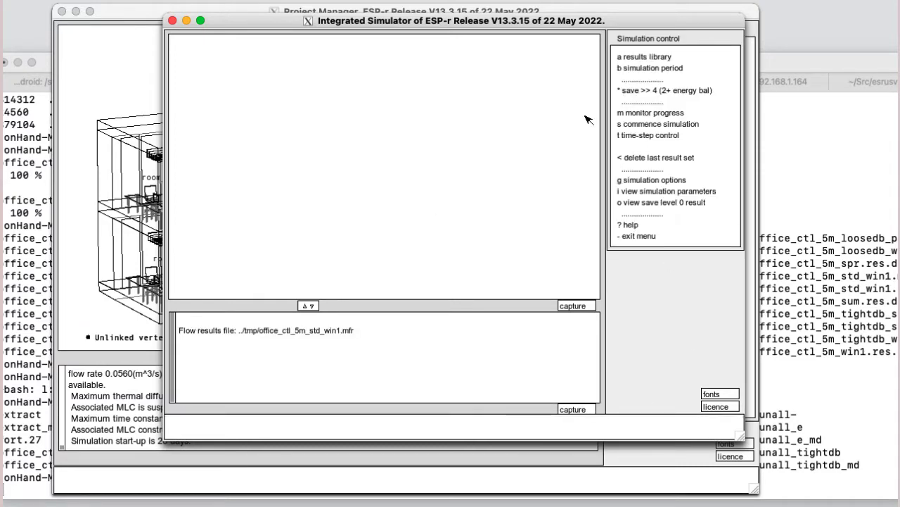
Step: Monitor temperatures of room_bc, room_varsup and room_altvars during the run
{"action": "left_click", "coordinate": [642, 114]}
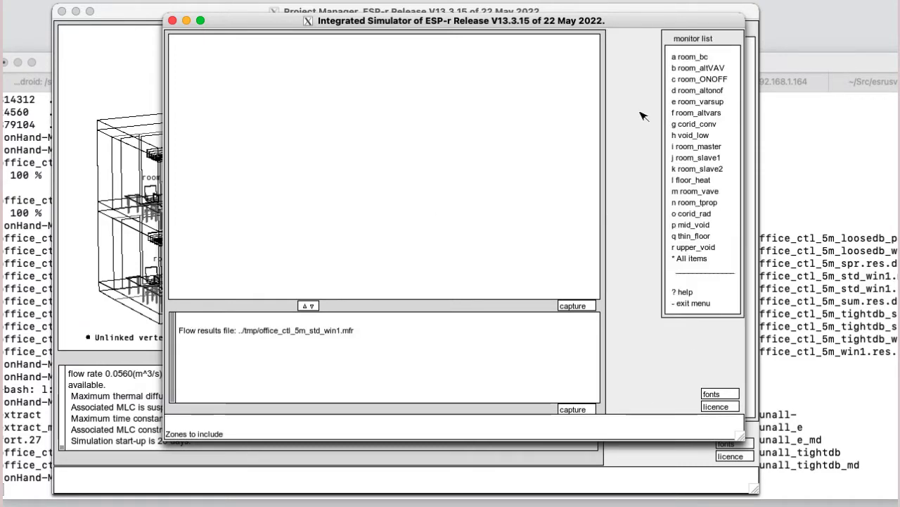
{"action": "left_click", "coordinate": [695, 57]}
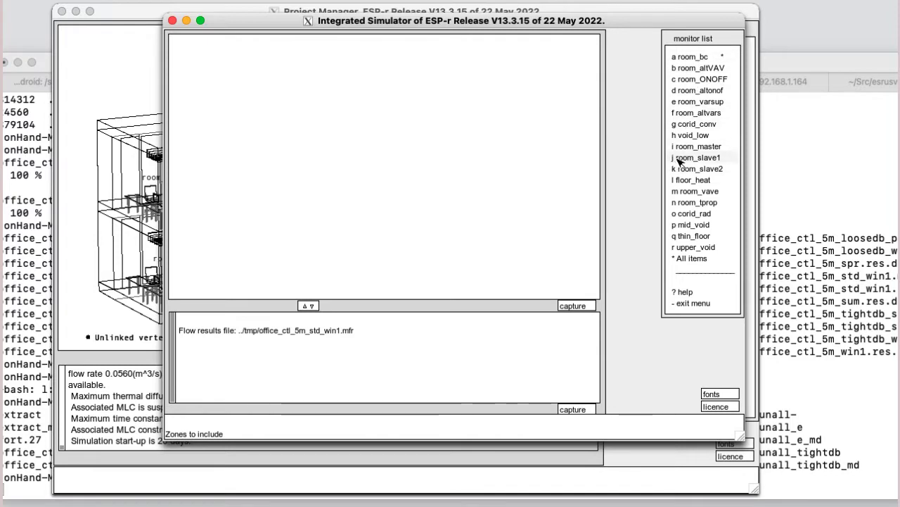
{"action": "left_click", "coordinate": [700, 102]}
{"action": "left_click", "coordinate": [691, 114]}
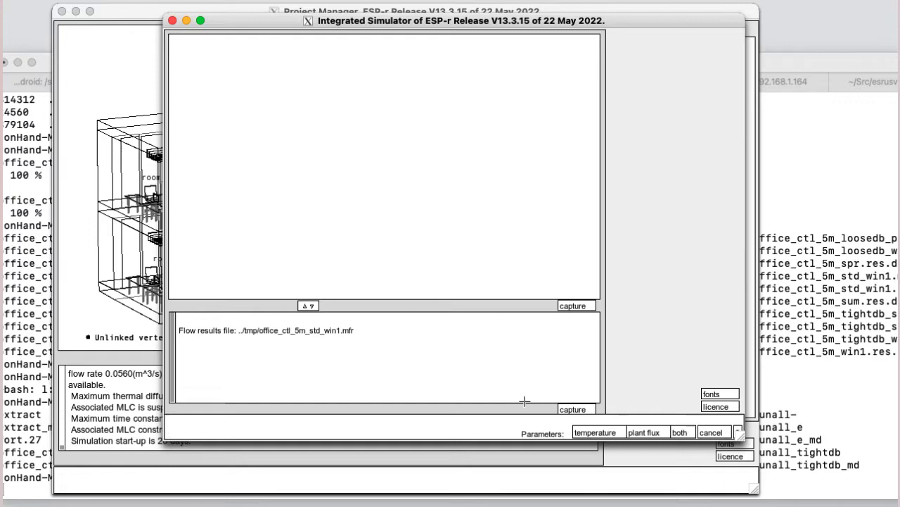
{"action": "left_click", "coordinate": [605, 432]}
Step: Accept the 0–30 display range and commence the run with 'var supply T test' in the result-set description
{"action": "key", "text": "Return"}
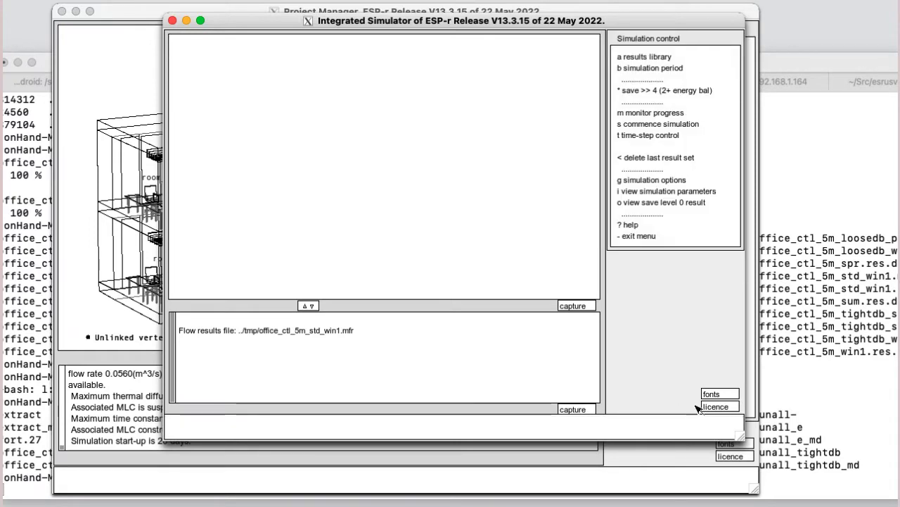
{"action": "left_click", "coordinate": [635, 124]}
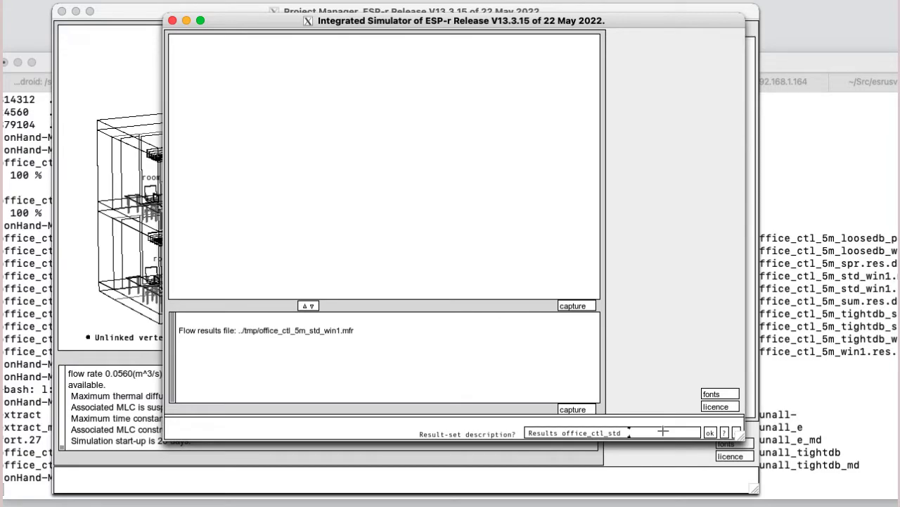
{"action": "type", "text": "var supply T tes"}
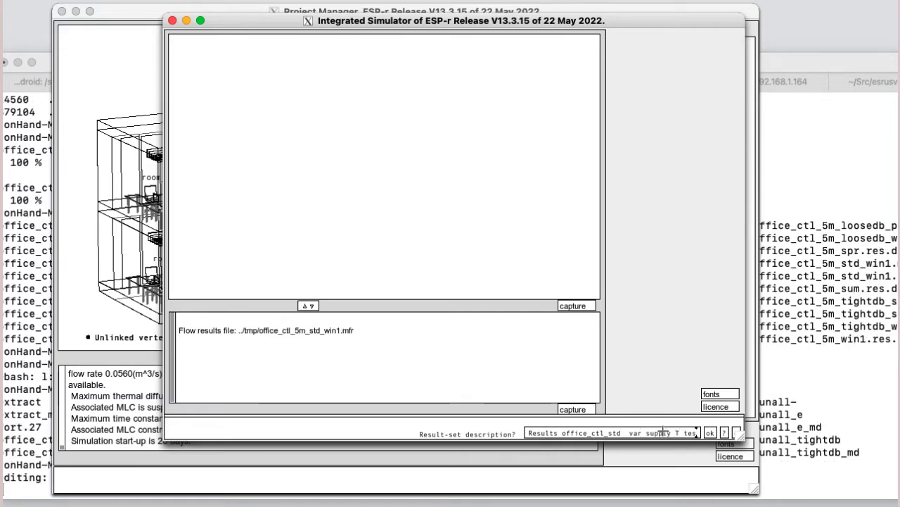
{"action": "key", "text": "Return"}
{"action": "key", "text": "Return"}
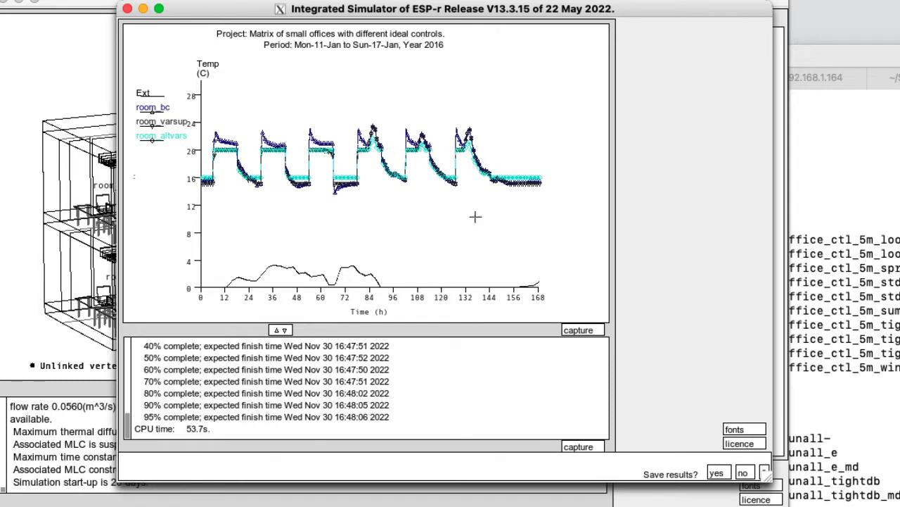
Step: Save the simulation results and quit the integrated simulator
{"action": "left_click", "coordinate": [724, 474]}
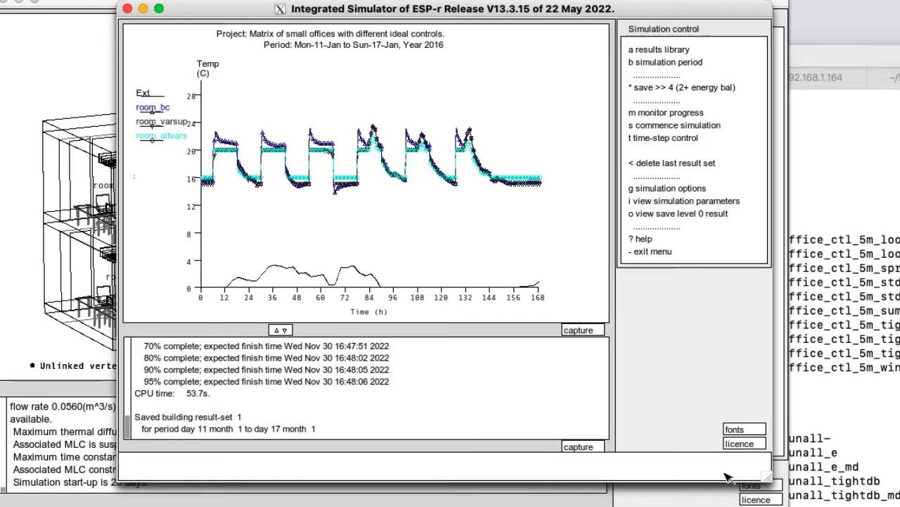
{"action": "left_click", "coordinate": [641, 251]}
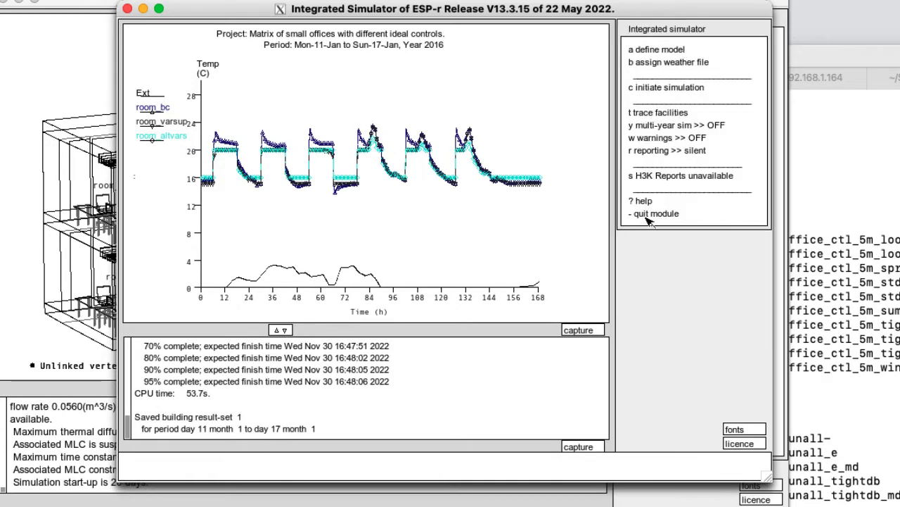
{"action": "left_click", "coordinate": [650, 213]}
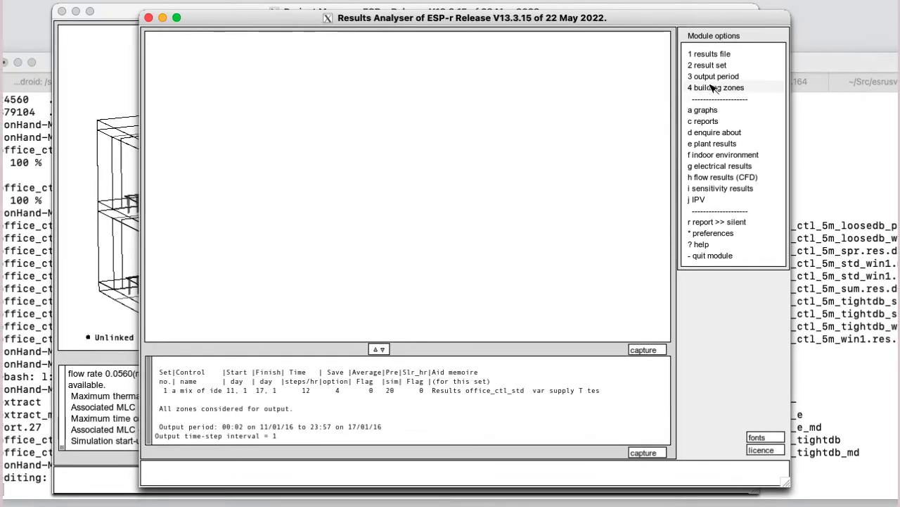
Step: Choose room_bc, room_varsup and room_altvars as the output zones in the Results Analyser
{"action": "left_click", "coordinate": [712, 88]}
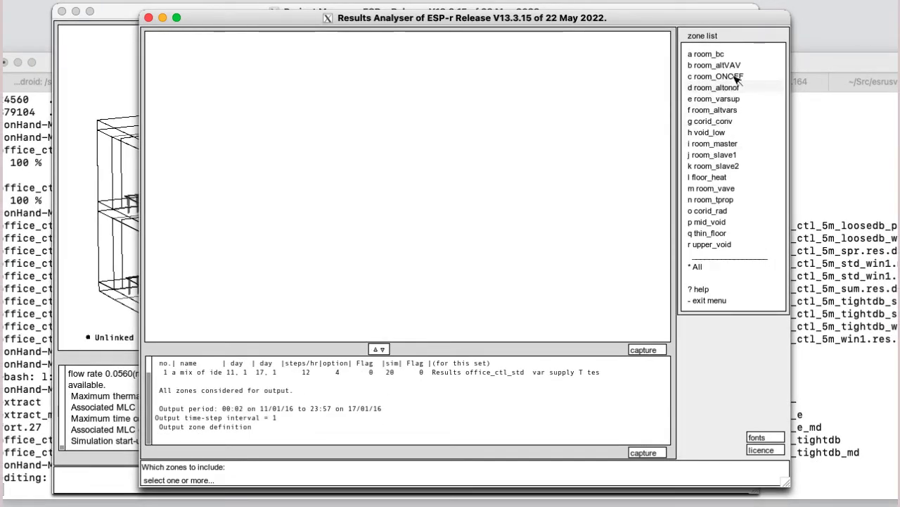
{"action": "left_click", "coordinate": [702, 53]}
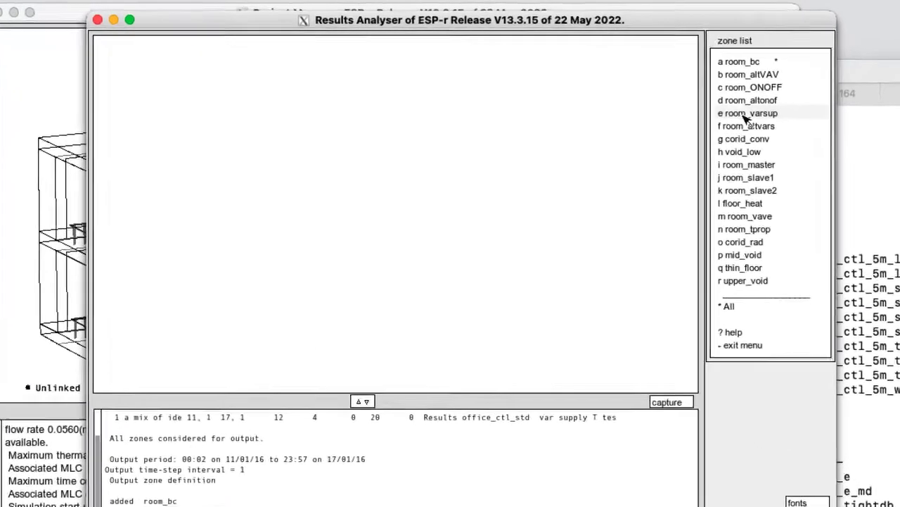
{"action": "left_click", "coordinate": [744, 114]}
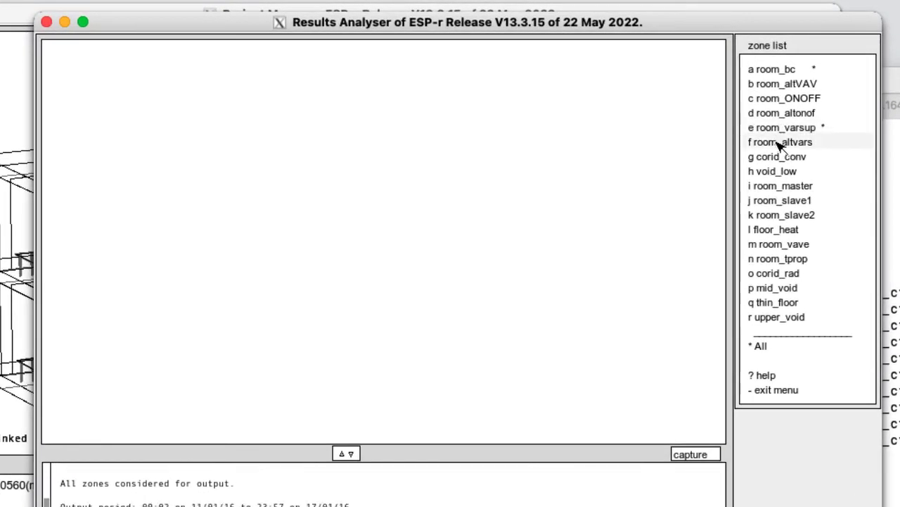
{"action": "left_click", "coordinate": [746, 127]}
Step: Set up a time-series parameter plot of dry bulb and resultant zone temperatures
{"action": "left_click", "coordinate": [774, 391]}
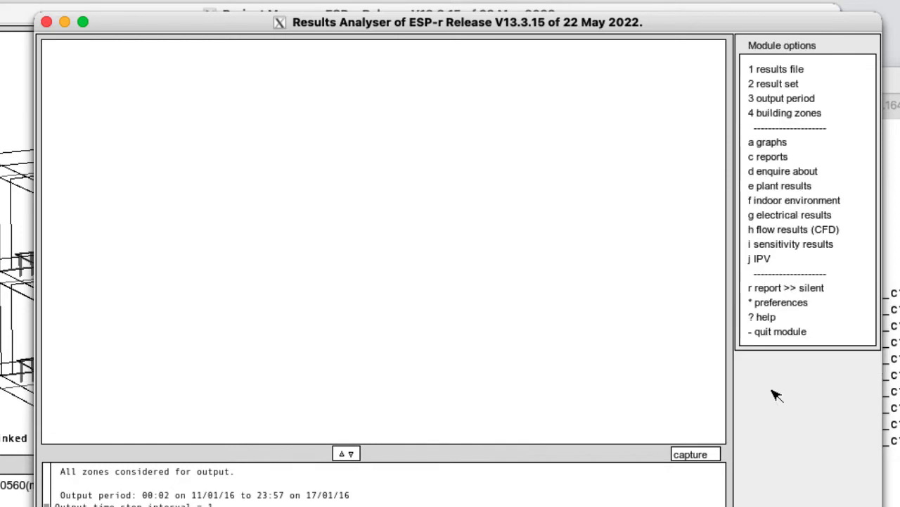
{"action": "left_click", "coordinate": [774, 142]}
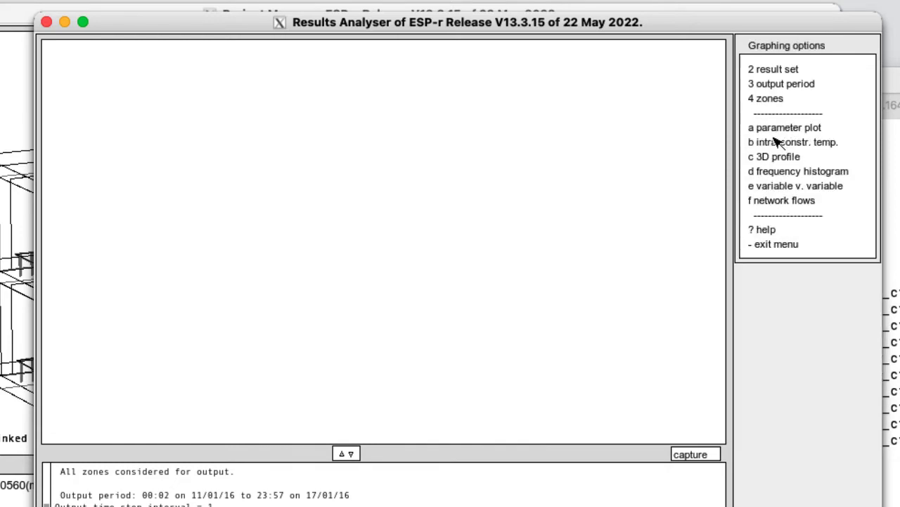
{"action": "left_click", "coordinate": [776, 127]}
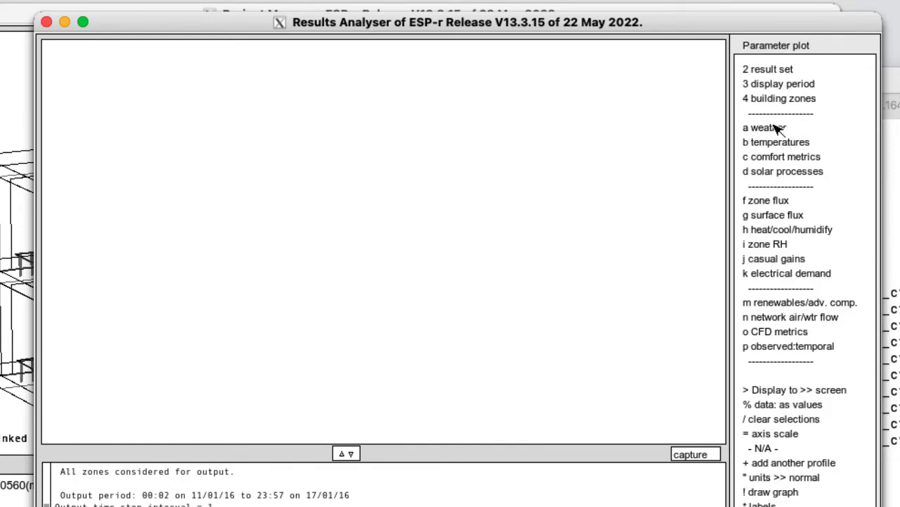
{"action": "left_click", "coordinate": [765, 141]}
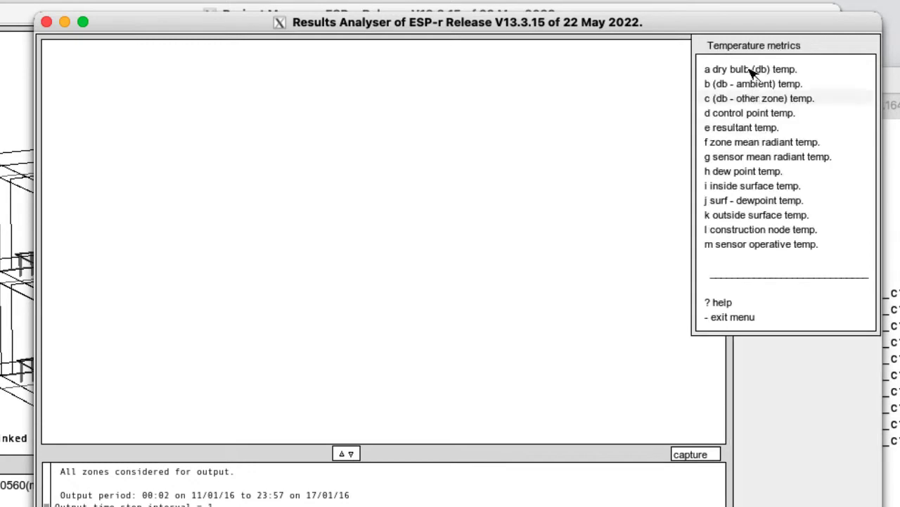
{"action": "left_click", "coordinate": [751, 69]}
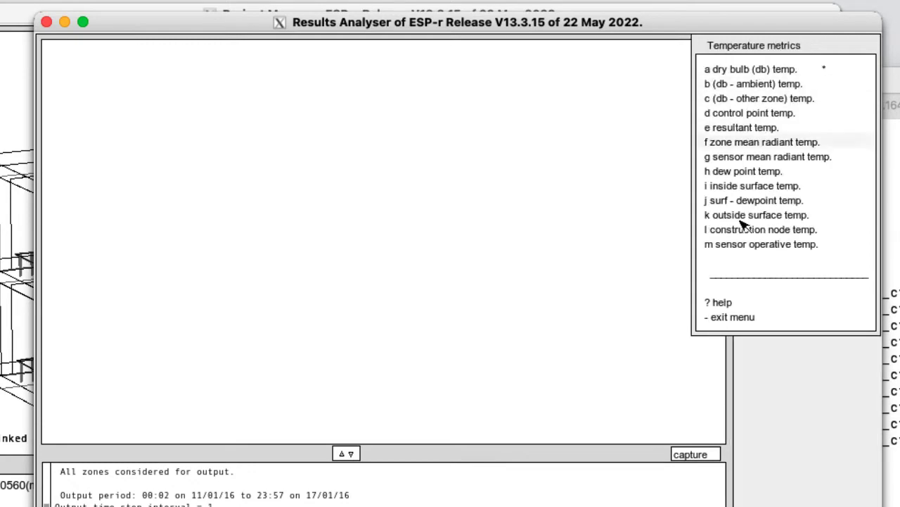
{"action": "left_click", "coordinate": [736, 318]}
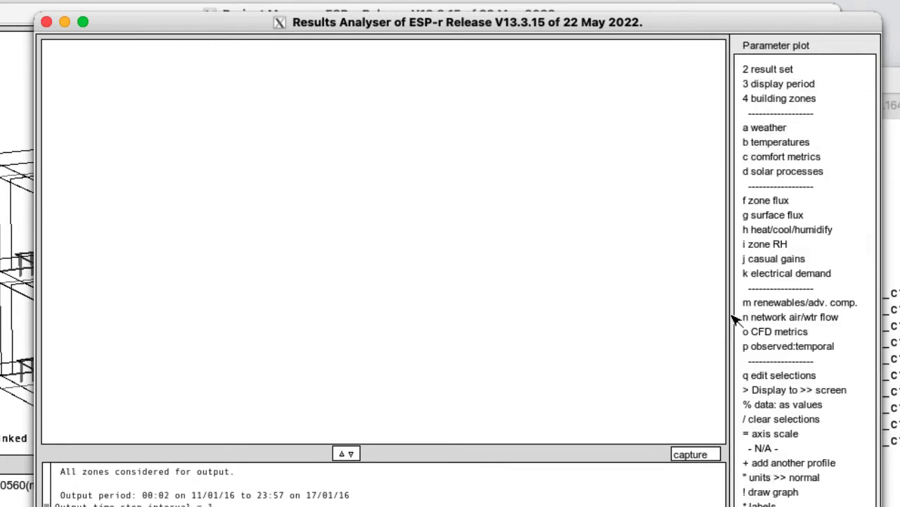
{"action": "left_click", "coordinate": [766, 142]}
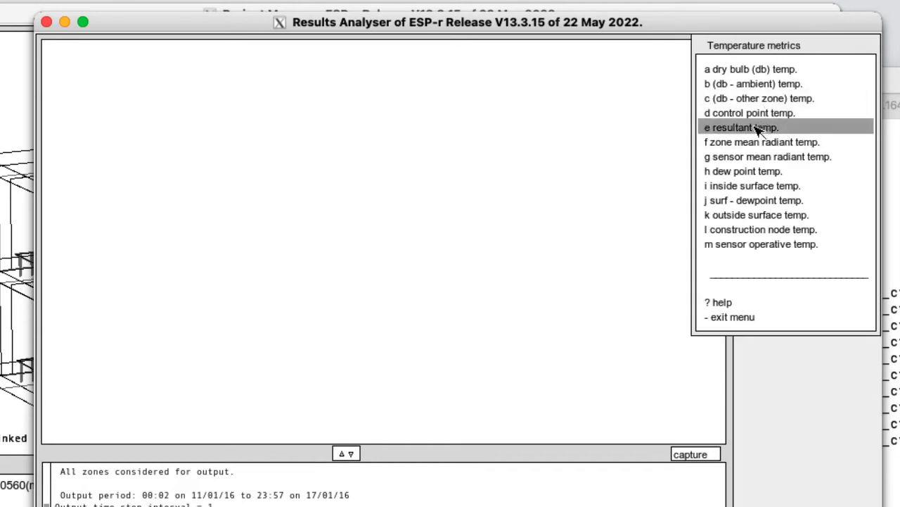
{"action": "left_click", "coordinate": [757, 128]}
{"action": "left_click", "coordinate": [744, 316]}
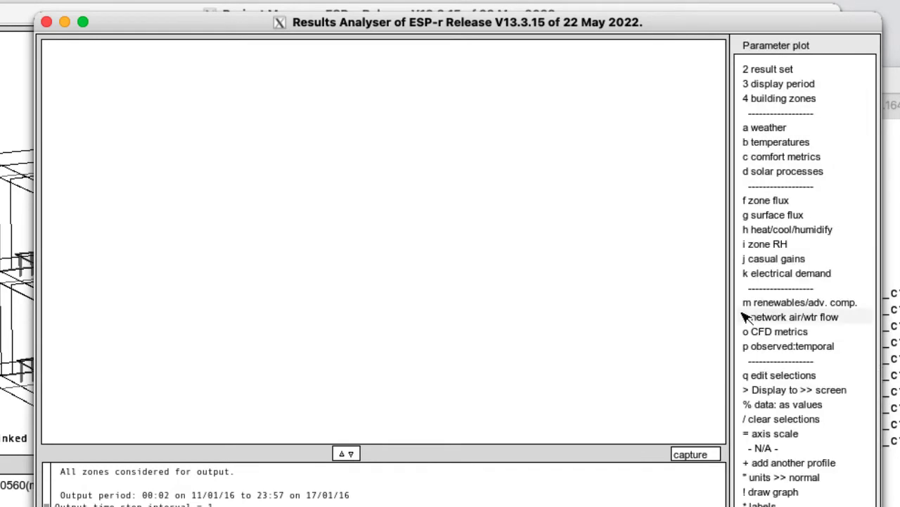
Step: Add sensible heating and cooling loads and draw the week-long graph
{"action": "left_click", "coordinate": [794, 229]}
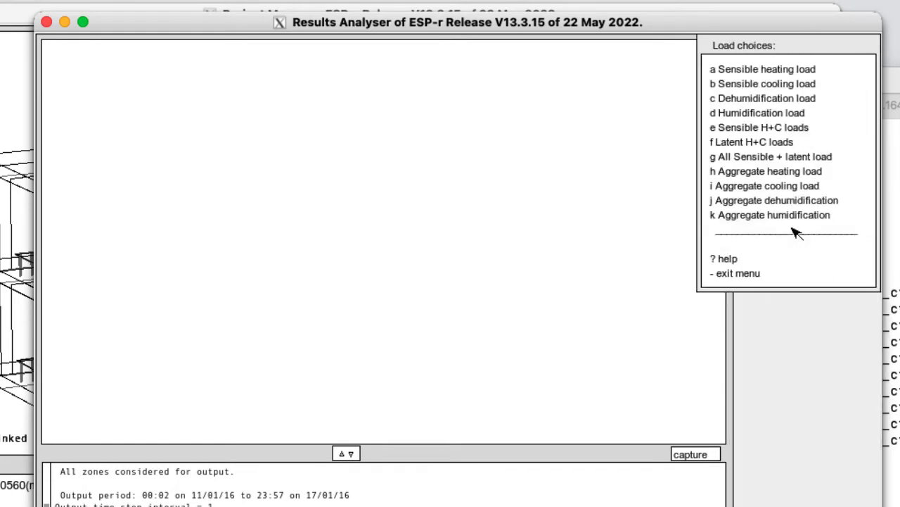
{"action": "left_click", "coordinate": [755, 127]}
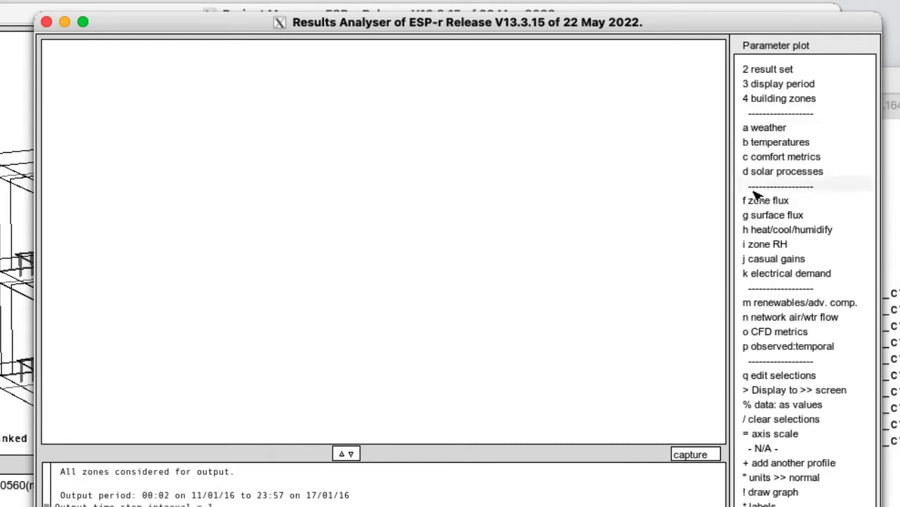
{"action": "left_click", "coordinate": [773, 491]}
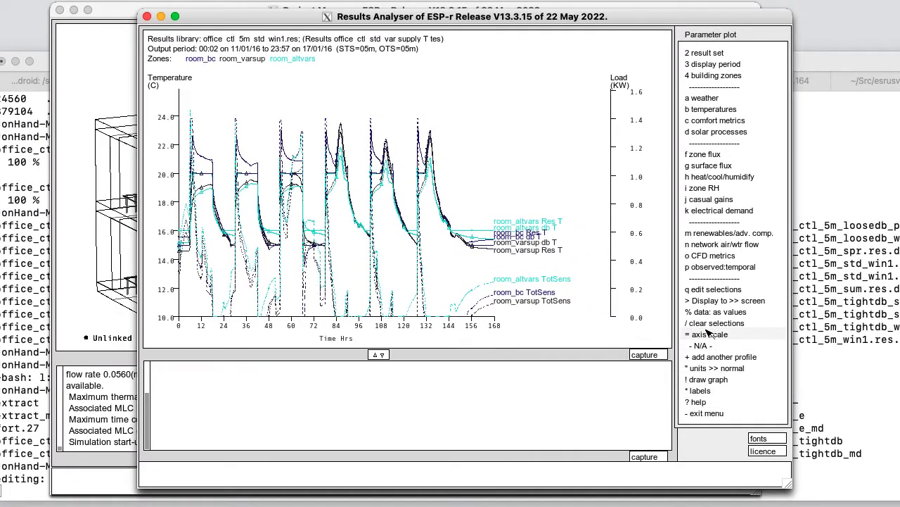
Step: Set the temperature axis minimum to -5.00 °C and the load axis maximum to 4 kW
{"action": "left_click", "coordinate": [708, 335]}
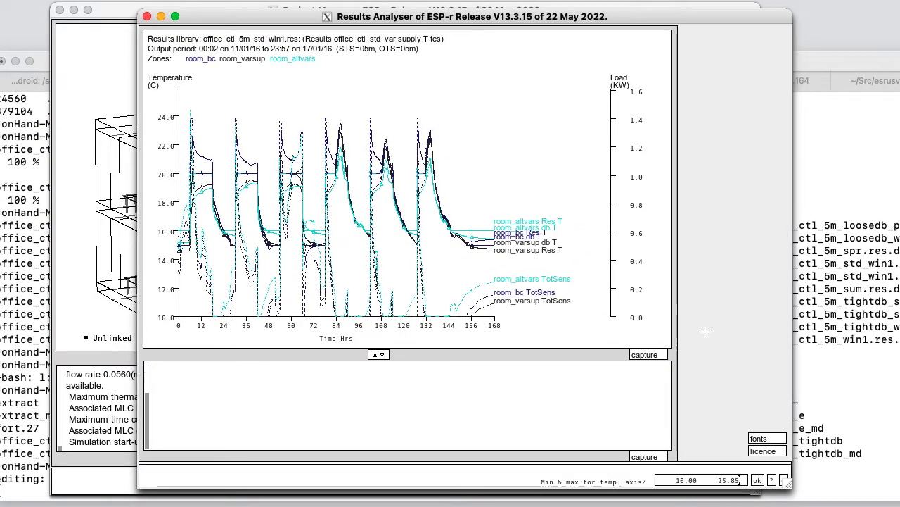
{"action": "left_click", "coordinate": [693, 479]}
{"action": "key", "text": "BackSpace"}
{"action": "key", "text": "BackSpace"}
{"action": "key", "text": "BackSpace"}
{"action": "key", "text": "BackSpace"}
{"action": "key", "text": "BackSpace"}
{"action": "type", "text": "-5.00"}
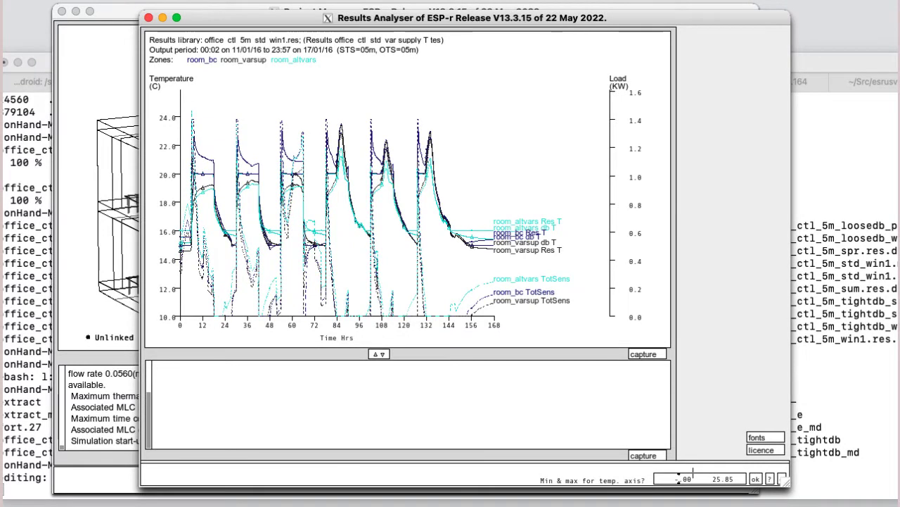
{"action": "key", "text": "Return"}
{"action": "left_click", "coordinate": [736, 477]}
{"action": "key", "text": "BackSpace"}
{"action": "key", "text": "BackSpace"}
{"action": "key", "text": "BackSpace"}
{"action": "key", "text": "BackSpace"}
{"action": "type", "text": "4"}
{"action": "key", "text": "Return"}
{"action": "key", "text": "Return"}
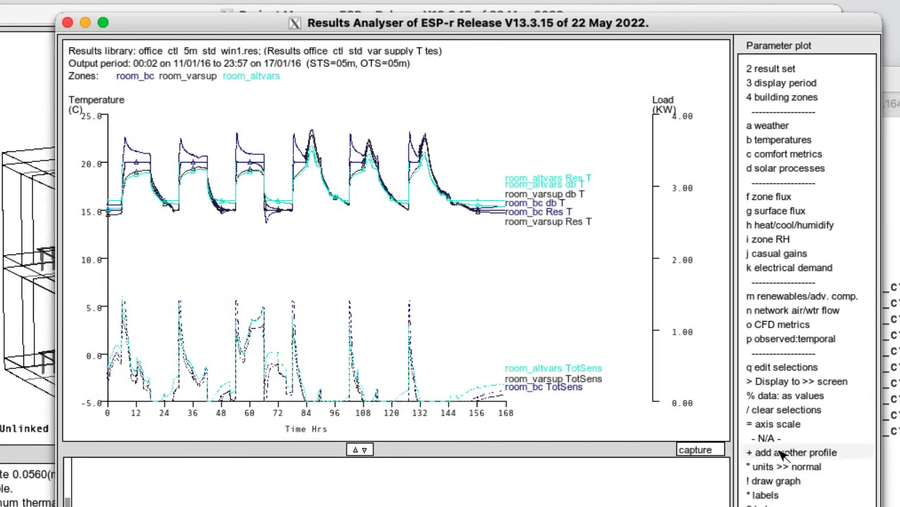
Step: Add the ambient dry bulb temperature curve from the weather metrics
{"action": "left_click", "coordinate": [795, 127]}
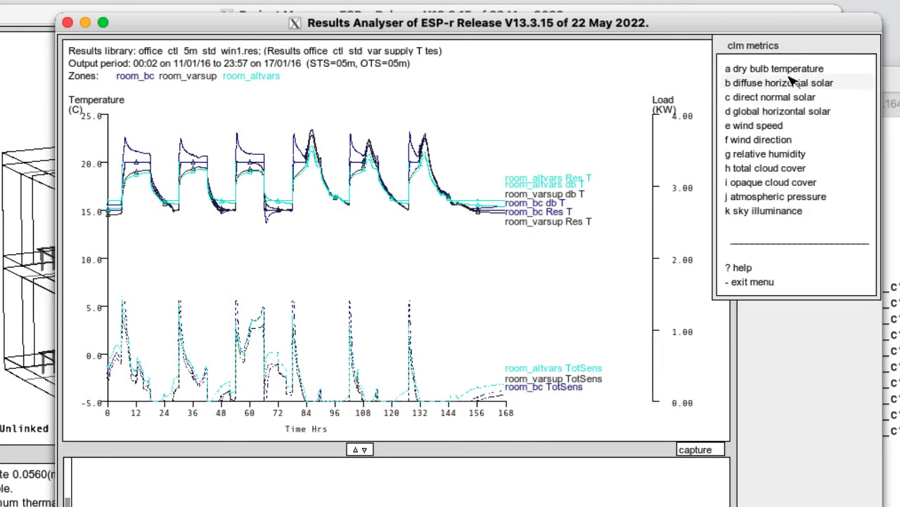
{"action": "left_click", "coordinate": [793, 69]}
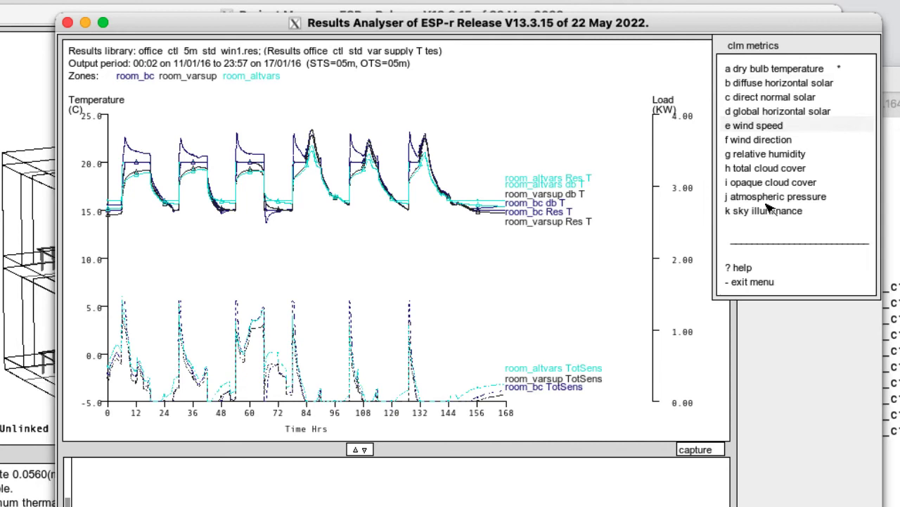
{"action": "left_click", "coordinate": [751, 282]}
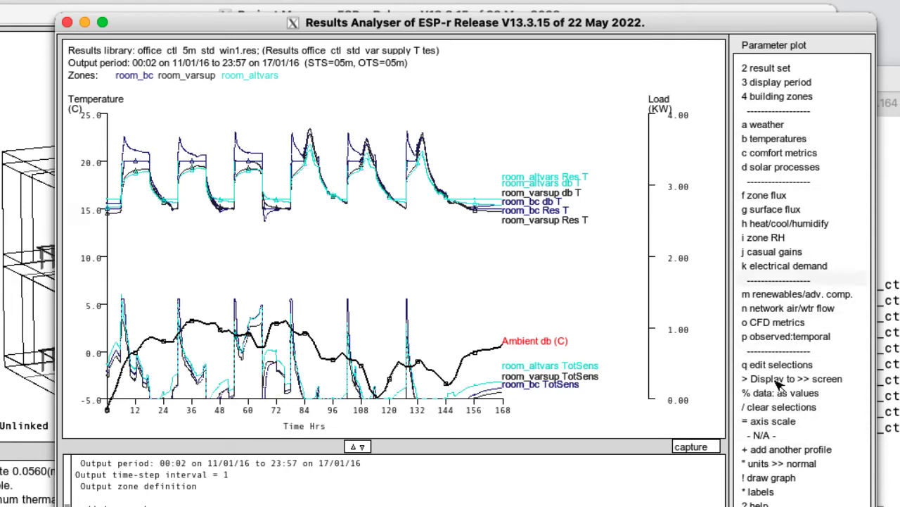
Step: Add the direct normal solar radiation curve on a W/m² axis
{"action": "left_click", "coordinate": [785, 125]}
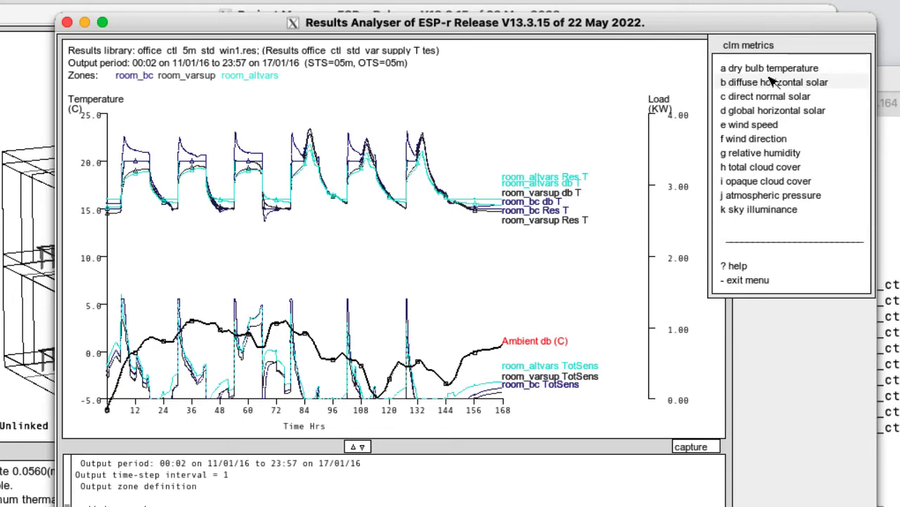
{"action": "left_click", "coordinate": [765, 96]}
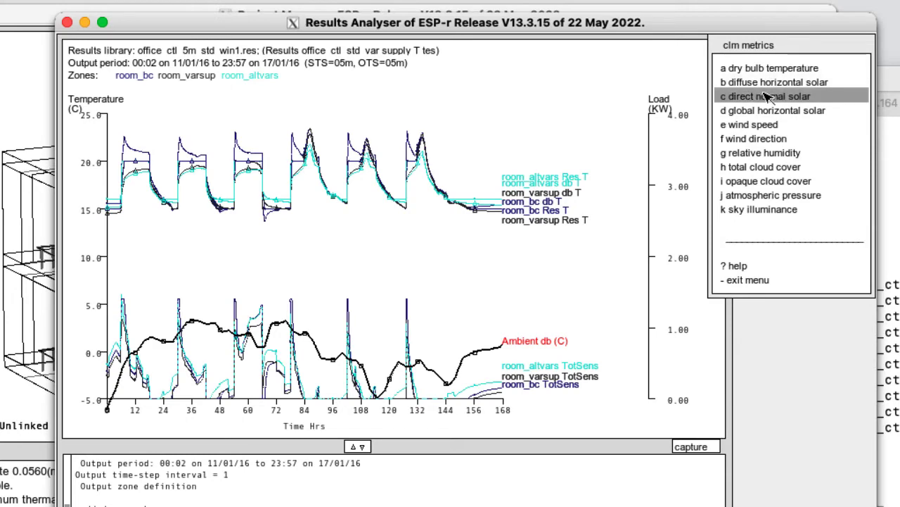
{"action": "left_click", "coordinate": [761, 280]}
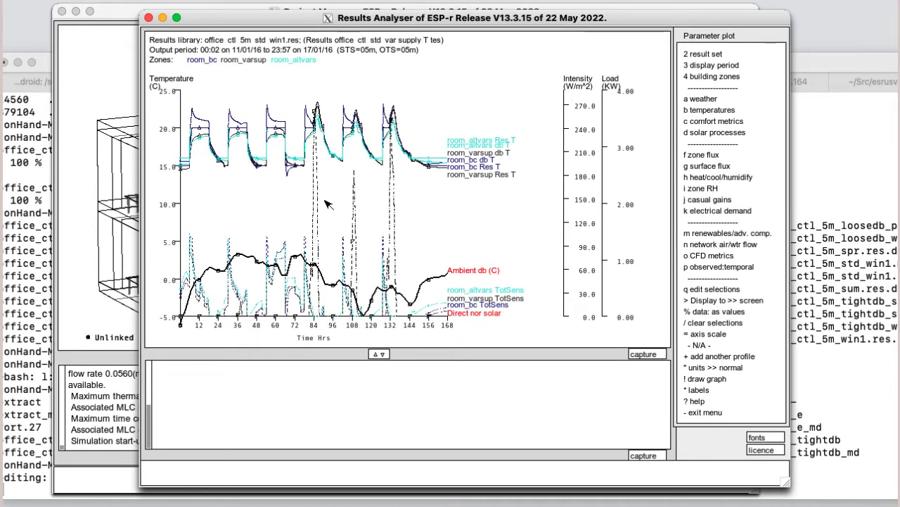
Step: List energy delivered per zone (43.32, 35.95, 51.08 kWh heating, 130.4 total) in an enlarged text pane
{"action": "left_click", "coordinate": [711, 412]}
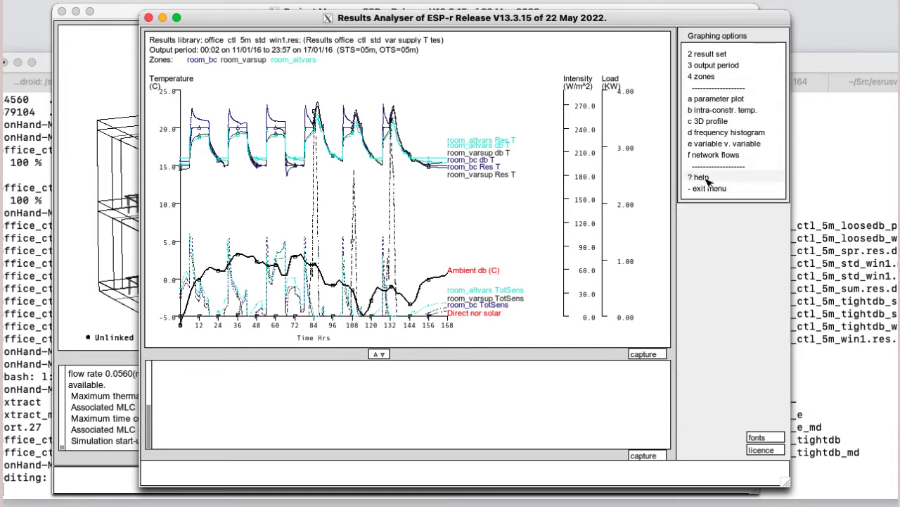
{"action": "left_click", "coordinate": [705, 187]}
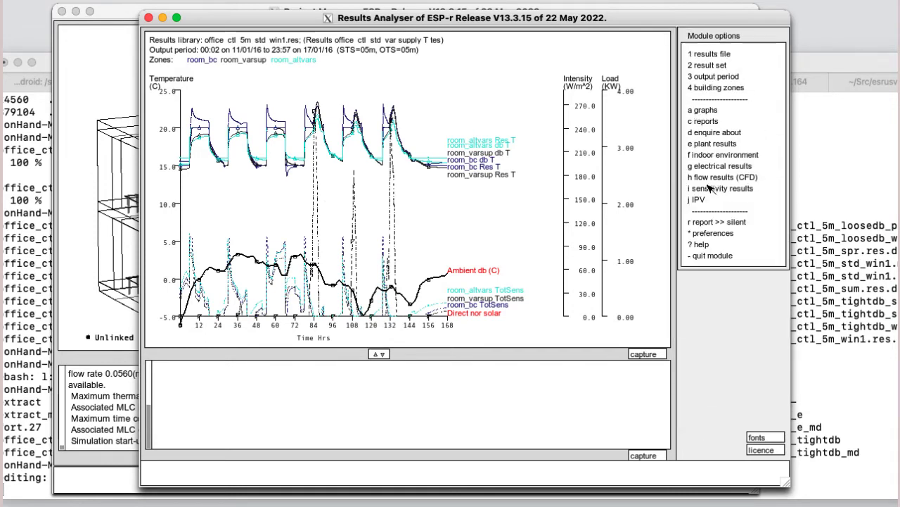
{"action": "left_click", "coordinate": [705, 133]}
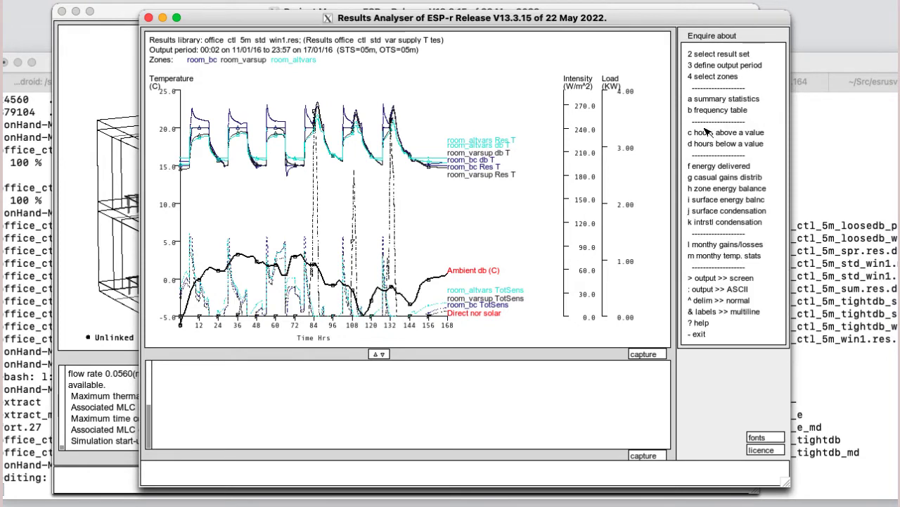
{"action": "left_click", "coordinate": [707, 165]}
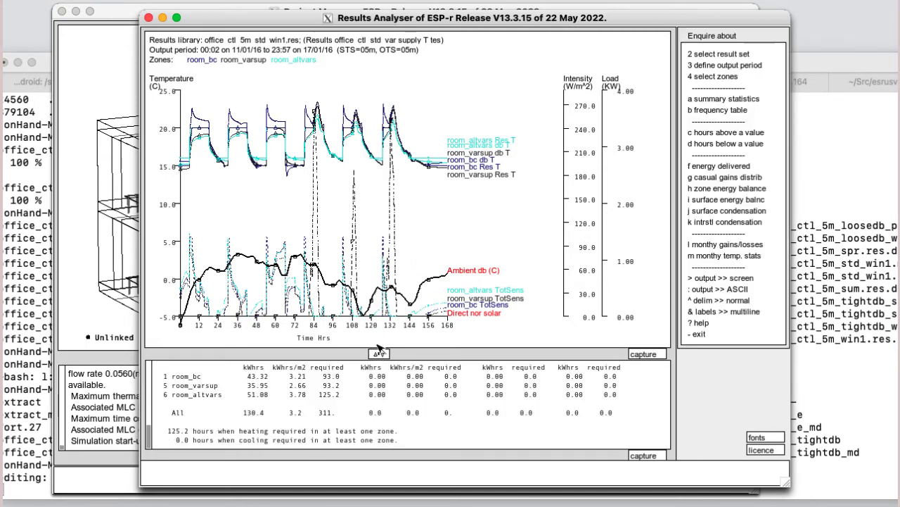
{"action": "left_click_drag", "start_coordinate": [379, 349], "coordinate": [380, 261]}
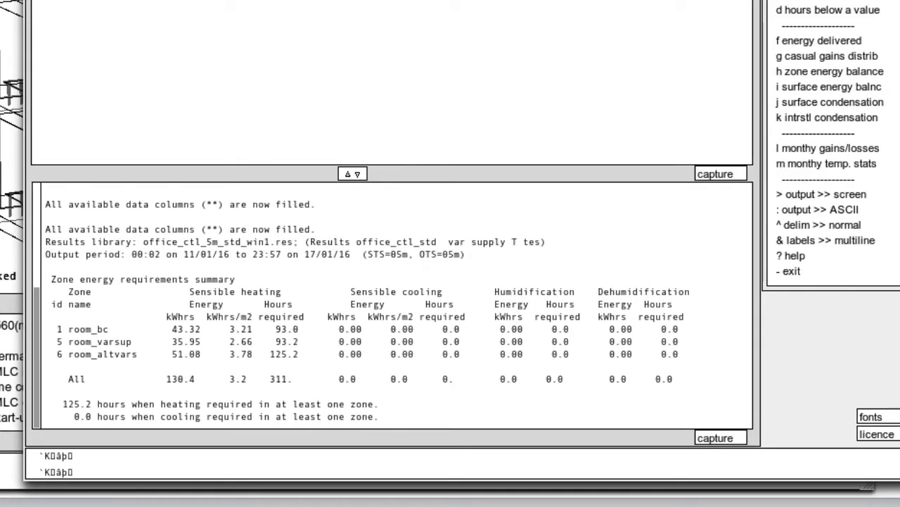
Step: Run a summary statistics scan of zone dry bulb temperatures (°C) from the Enquire about menu
{"action": "key", "text": "minus"}
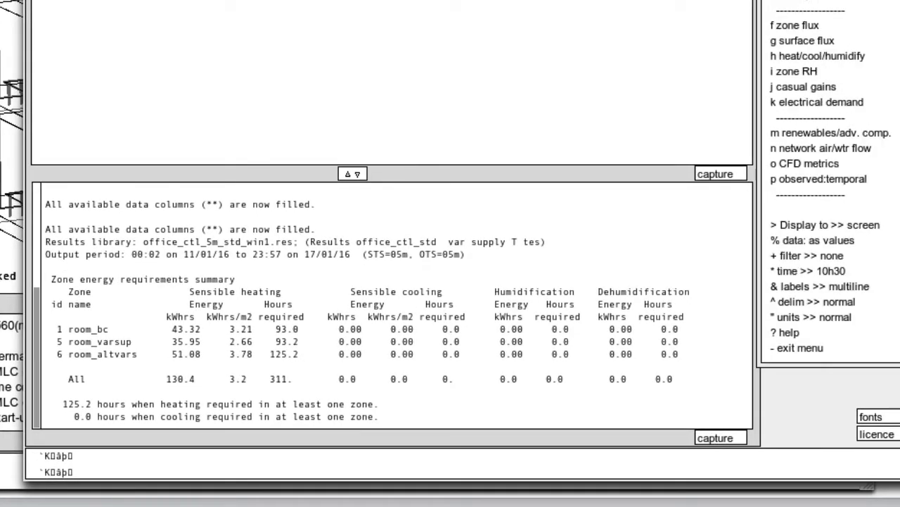
{"action": "key", "text": "b"}
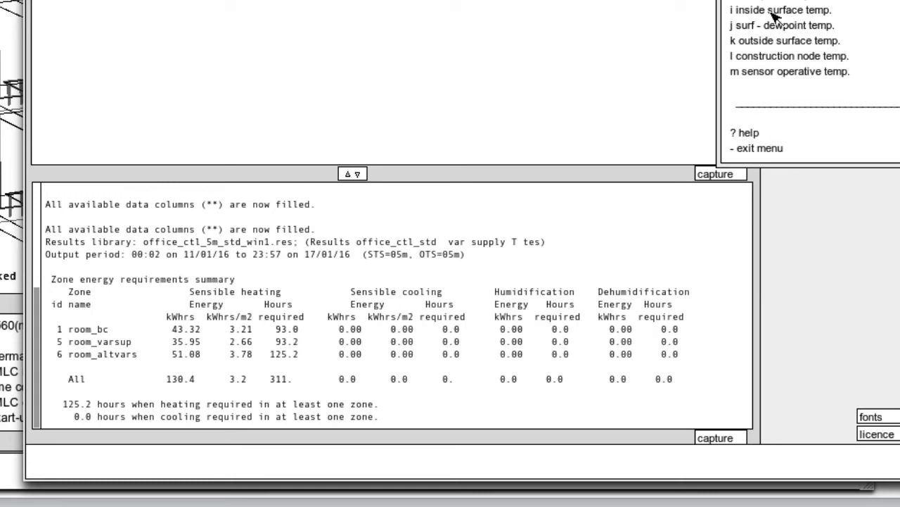
{"action": "left_click", "coordinate": [760, 147]}
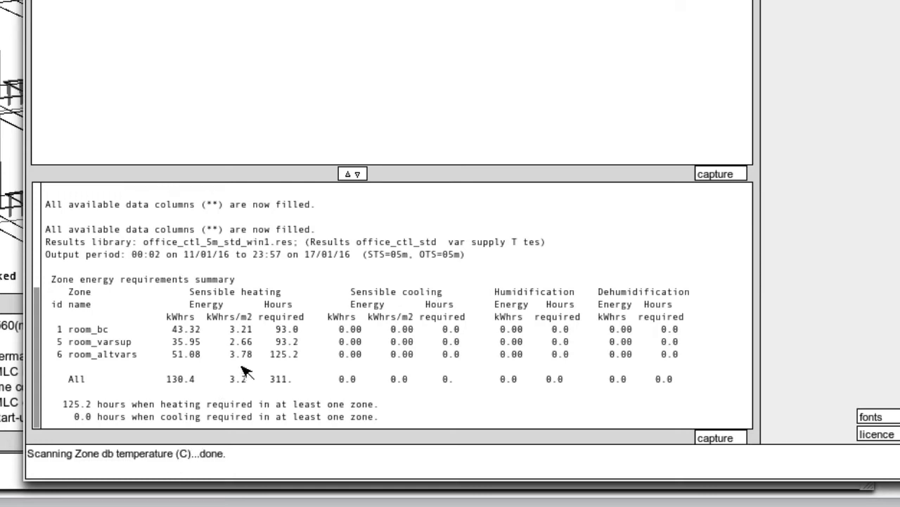